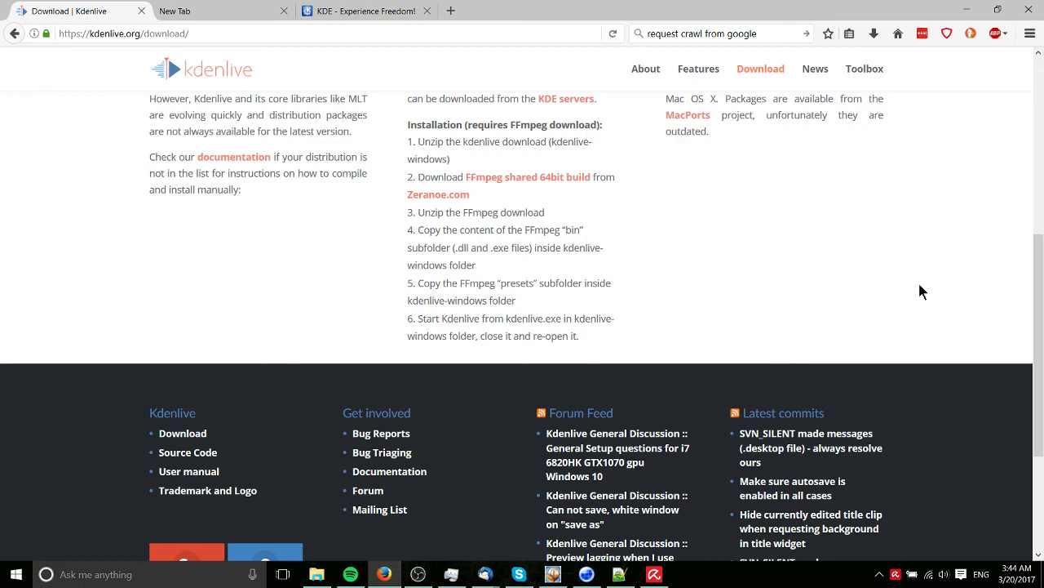
# - Read the Windows installation instructions on the Kdenlive download page, including the FFmpeg download requirement
pyautogui.scroll(3, 919, 286)
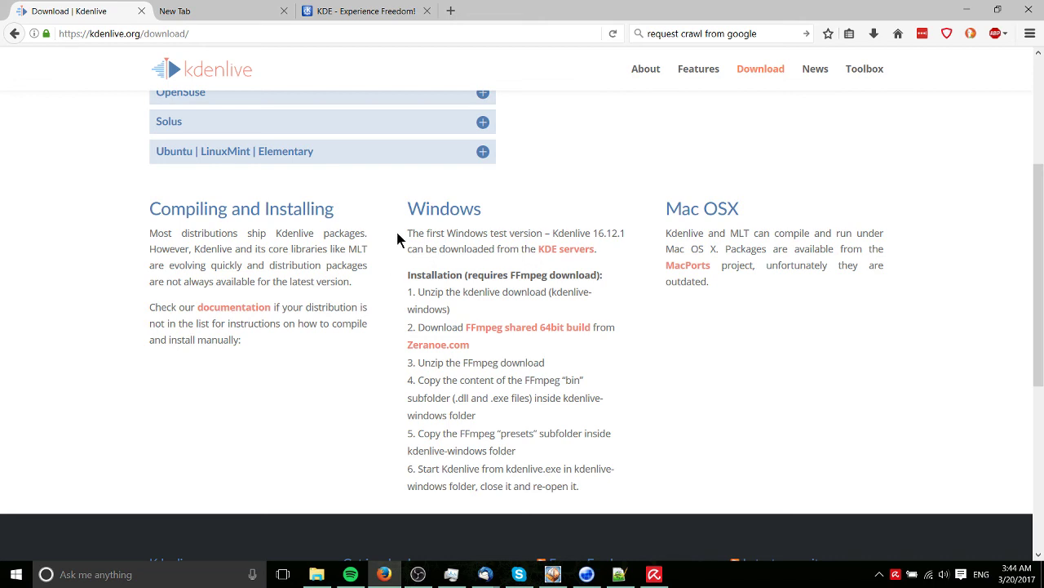
pyautogui.moveTo(397, 239); pyautogui.dragTo(538, 234)
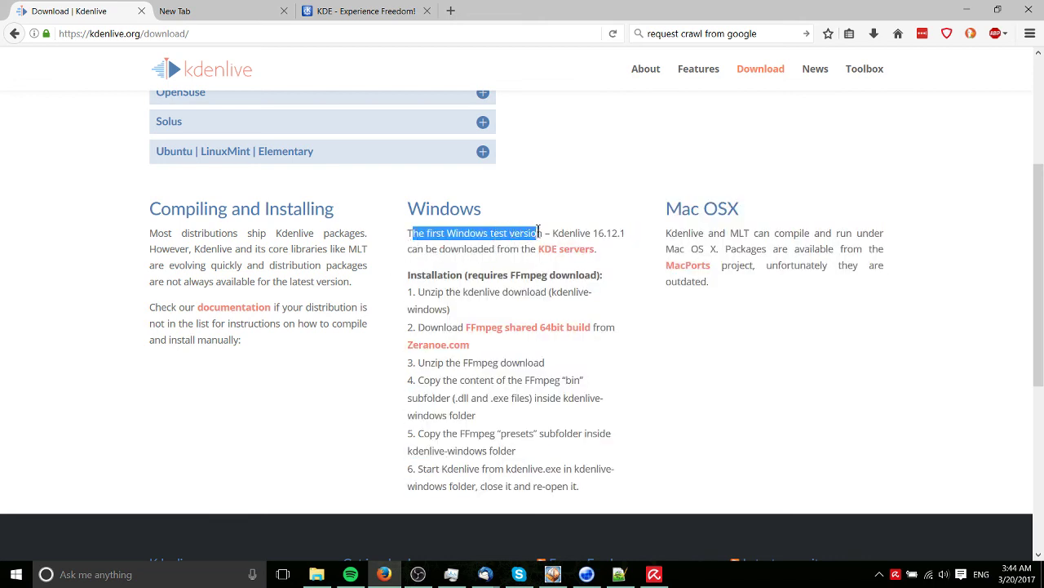
pyautogui.click(618, 258)
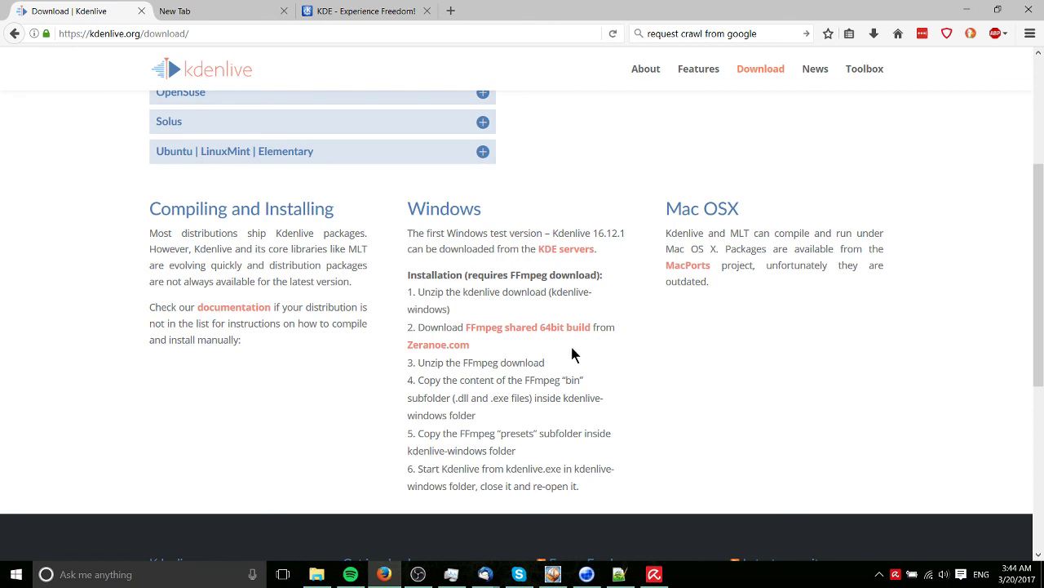
pyautogui.moveTo(459, 308); pyautogui.dragTo(433, 305)
pyautogui.moveTo(485, 346); pyautogui.dragTo(417, 327)
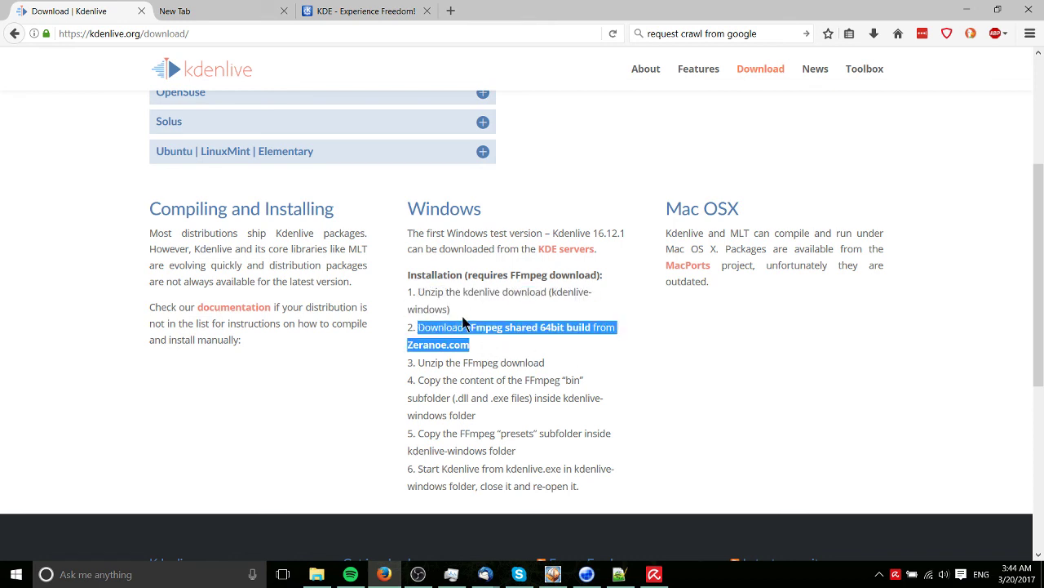
pyautogui.click(572, 367)
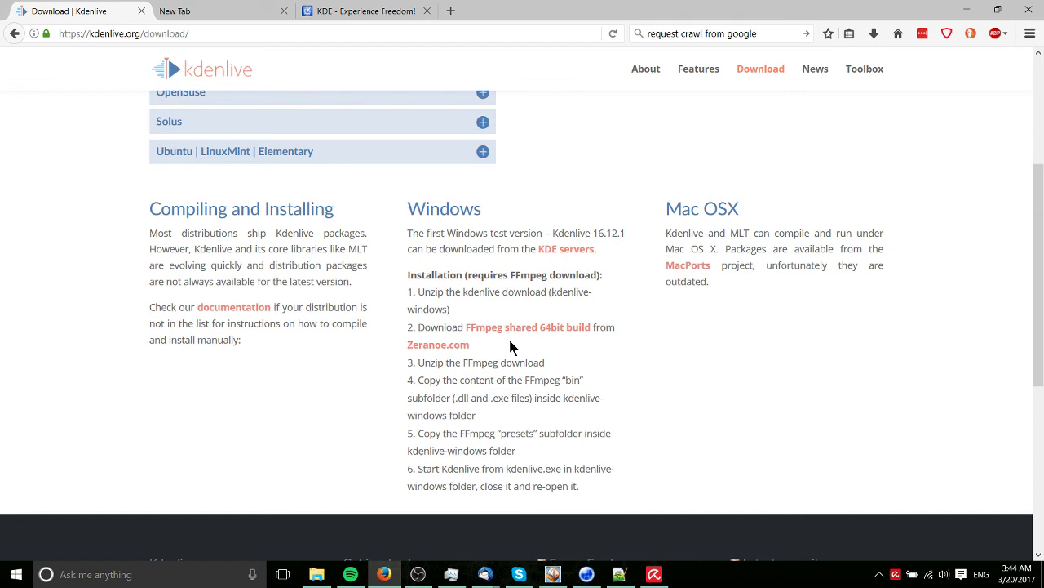
# - Open the KDE servers link for the Windows version in a new tab, view its mirror list, and return to the Kdenlive download page
pyautogui.rightClick(554, 259)
pyautogui.click(578, 259)
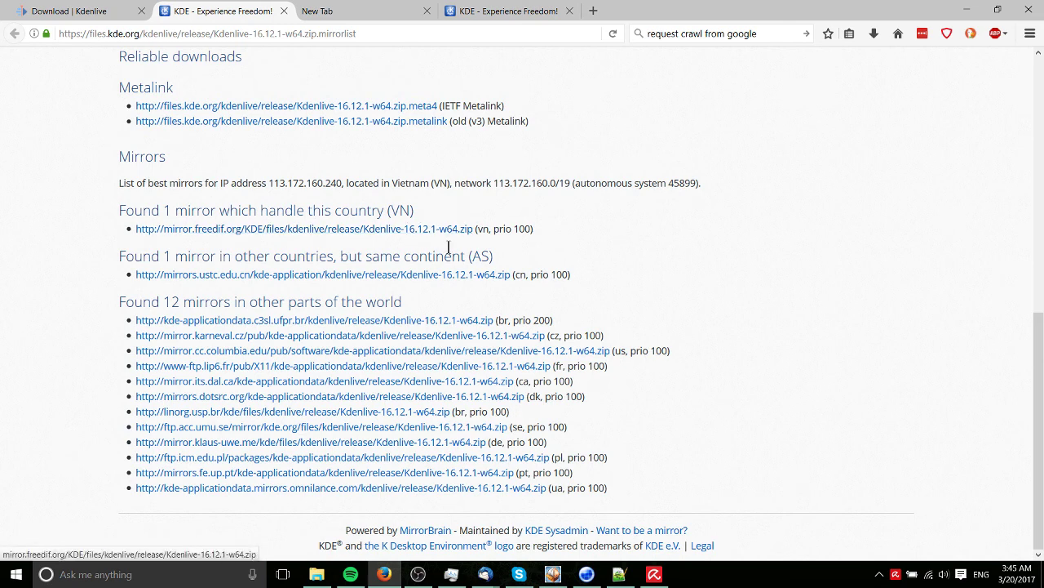
pyautogui.click(65, 11)
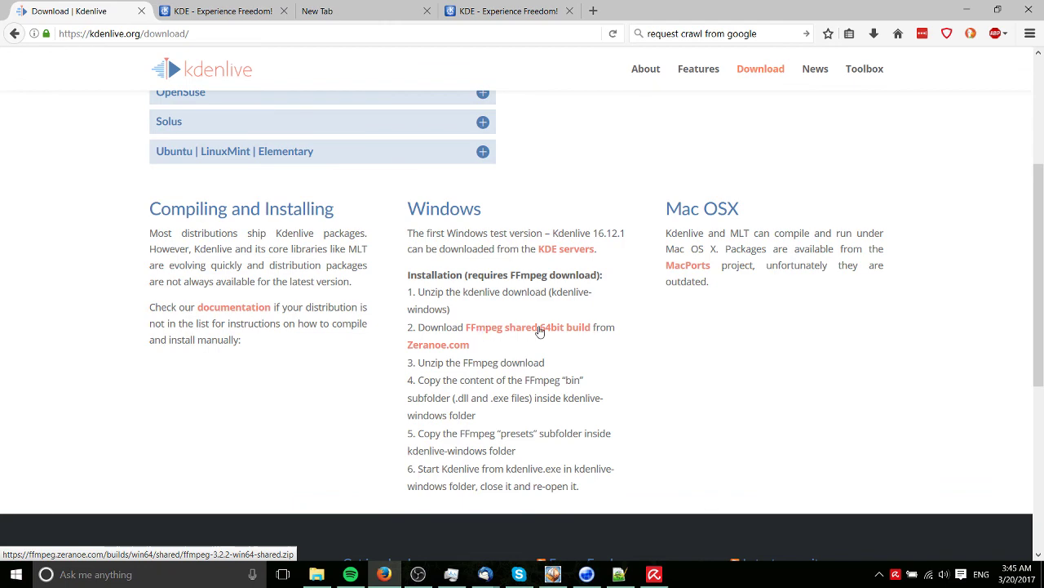
# - Shrink the browser window and show the Downloads folder in File Explorer with the downloaded FFmpeg and Kdenlive archives
pyautogui.moveTo(685, 8); pyautogui.dragTo(820, 65)
pyautogui.click(317, 574)
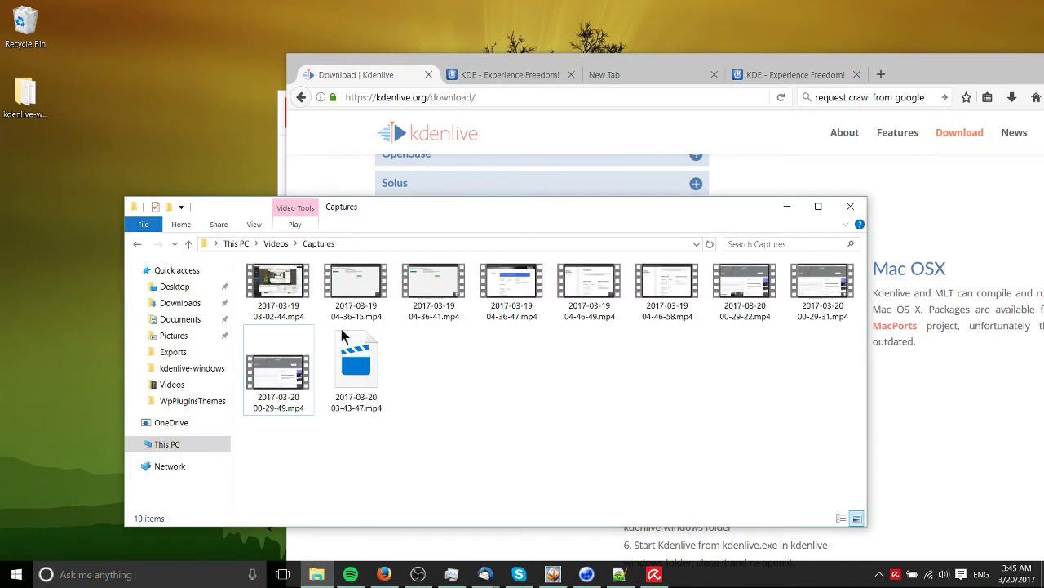
pyautogui.click(180, 302)
pyautogui.moveTo(357, 203); pyautogui.dragTo(451, 154)
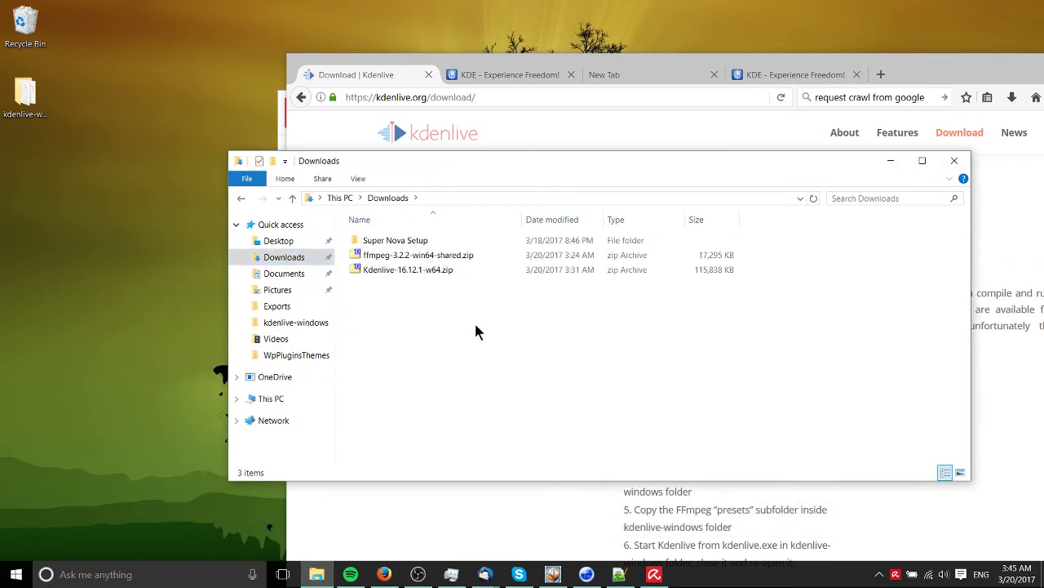
pyautogui.moveTo(478, 327); pyautogui.dragTo(408, 248)
pyautogui.click(423, 301)
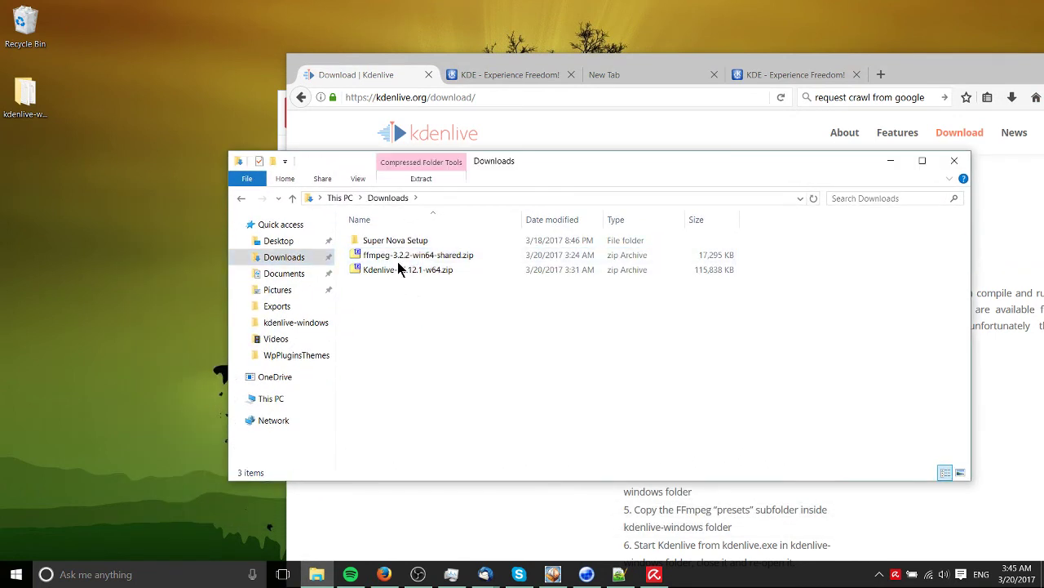
# - Extract ffmpeg-3.2.2-win64-shared.zip directly into the Downloads folder with 7-Zip
pyautogui.click(416, 254)
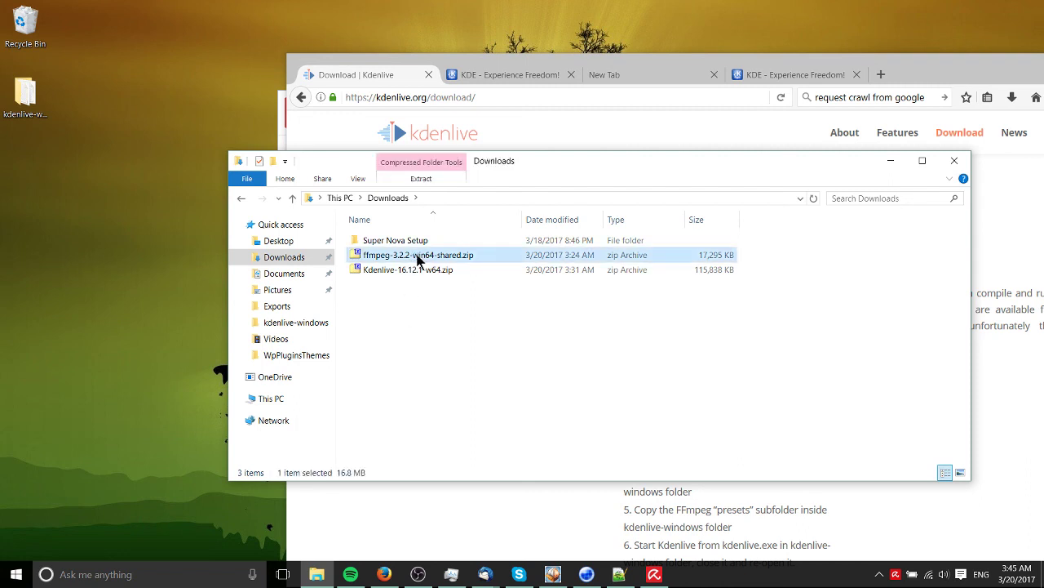
pyautogui.rightClick(420, 258)
pyautogui.moveTo(479, 300)
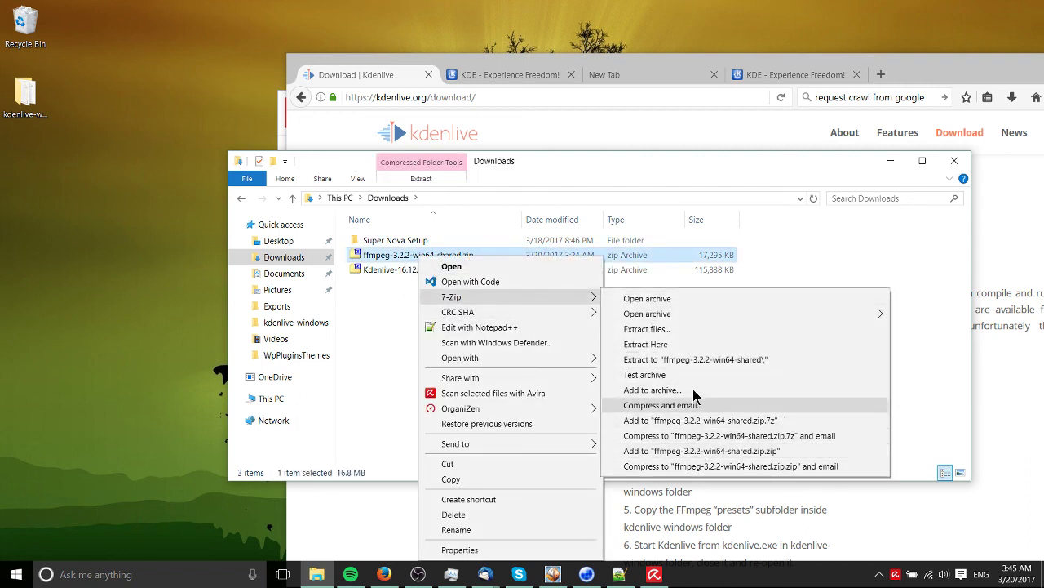
pyautogui.click(657, 344)
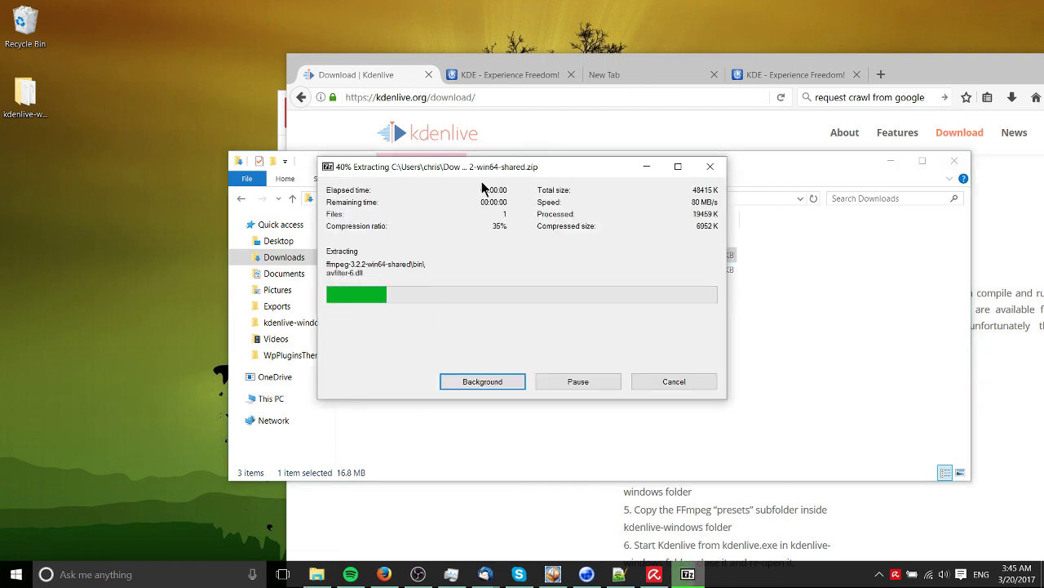
pyautogui.moveTo(495, 163); pyautogui.dragTo(444, 143)
# - Extract Kdenlive-16.12.1-w64.zip directly into the Downloads folder with 7-Zip
pyautogui.click(390, 251)
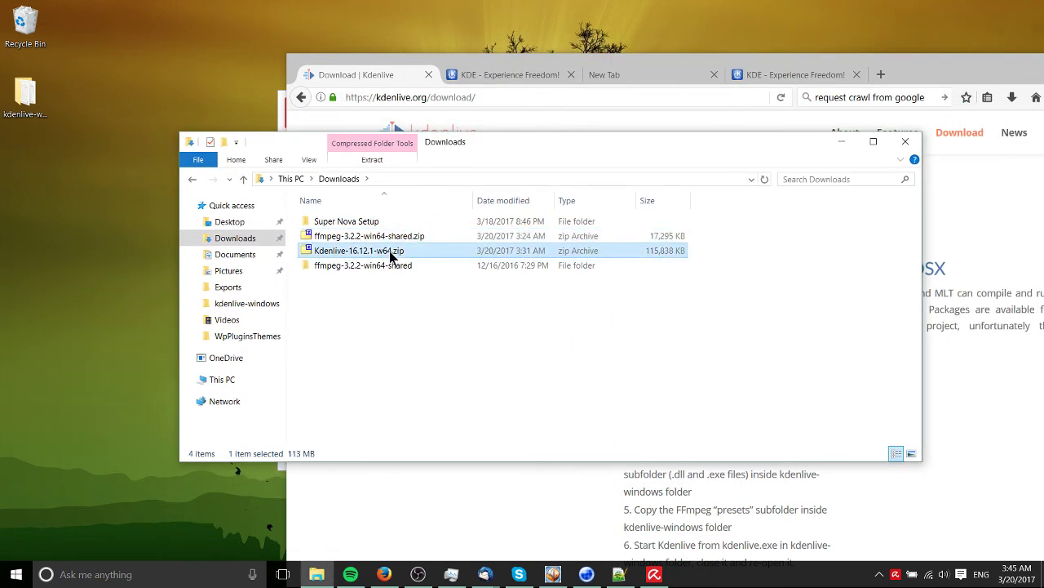
pyautogui.rightClick(389, 251)
pyautogui.moveTo(505, 294)
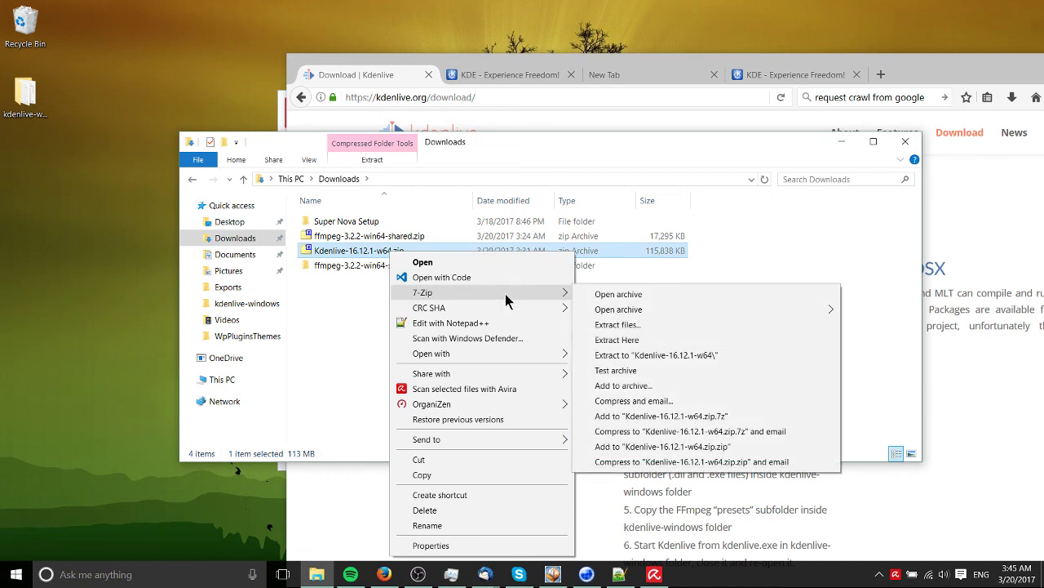
pyautogui.click(665, 342)
pyautogui.moveTo(457, 170); pyautogui.dragTo(510, 316)
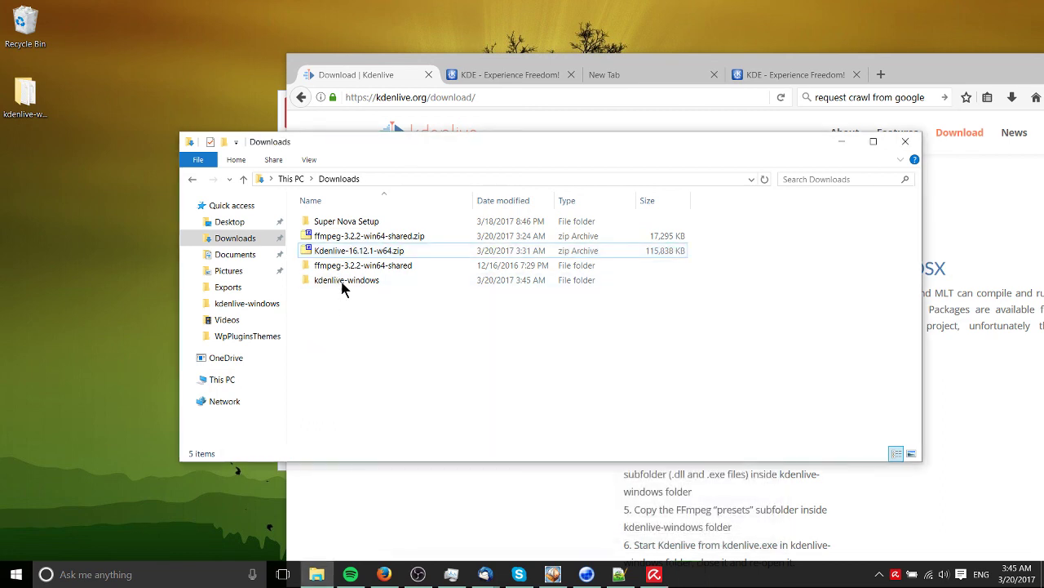
# - Move the extracted kdenlive-windows folder from Downloads to C:\Program Files (x86), granting administrator permission
pyautogui.click(343, 280)
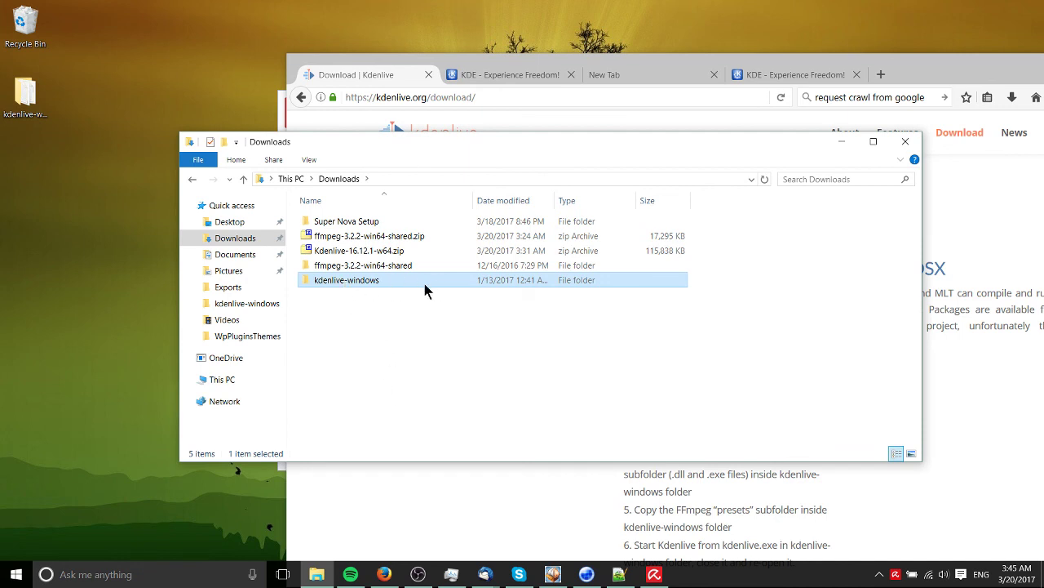
pyautogui.click(248, 380)
pyautogui.doubleClick(326, 333)
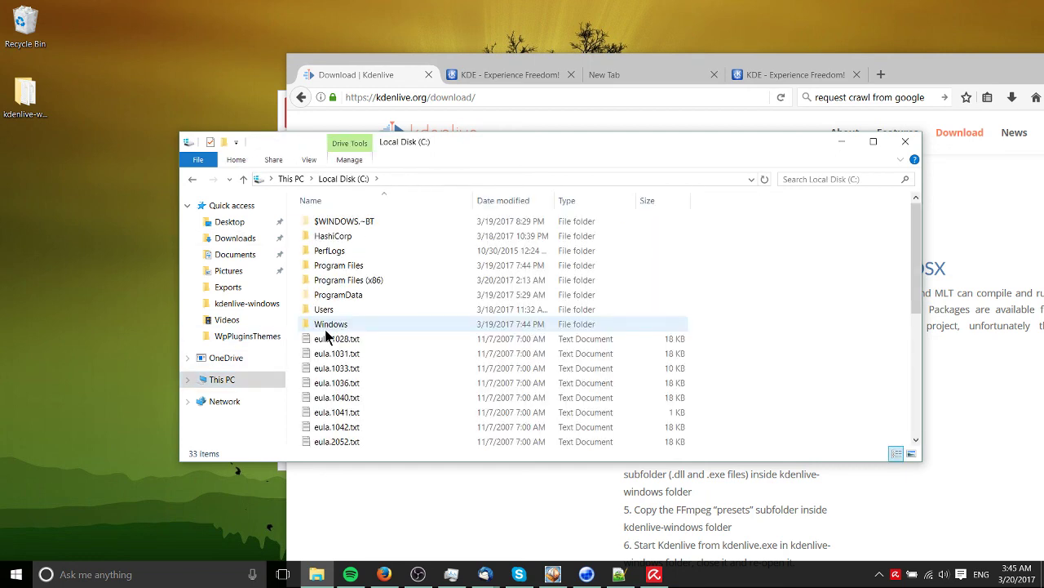
pyautogui.doubleClick(329, 280)
pyautogui.hotkey('ctrl', 'v')
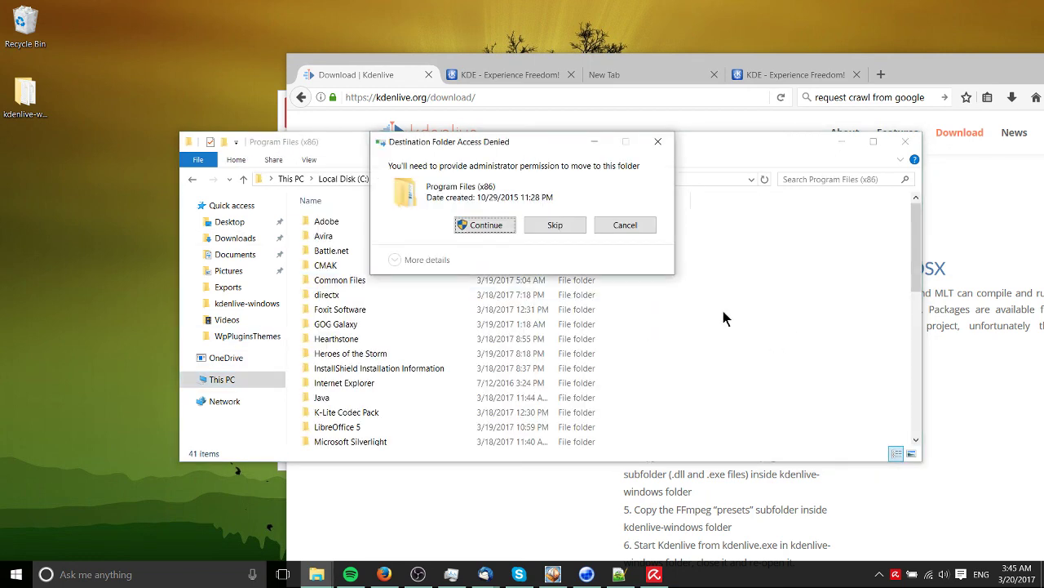
pyautogui.click(488, 226)
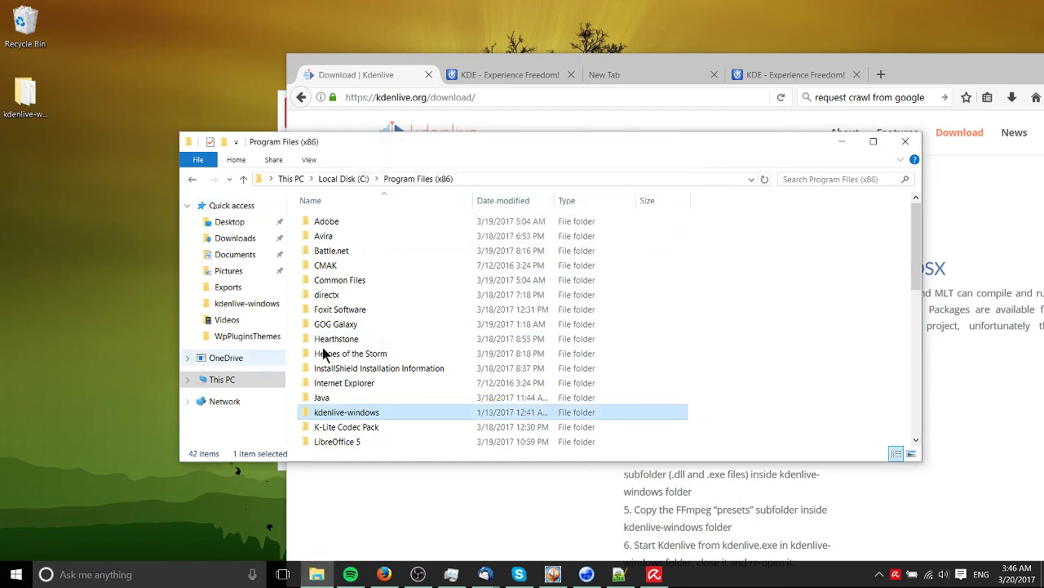
# - Rename the kdenlive-windows folder in Program Files (x86) to Kdenlive, granting administrator permission
pyautogui.click(373, 413)
pyautogui.write('Kdenlive')
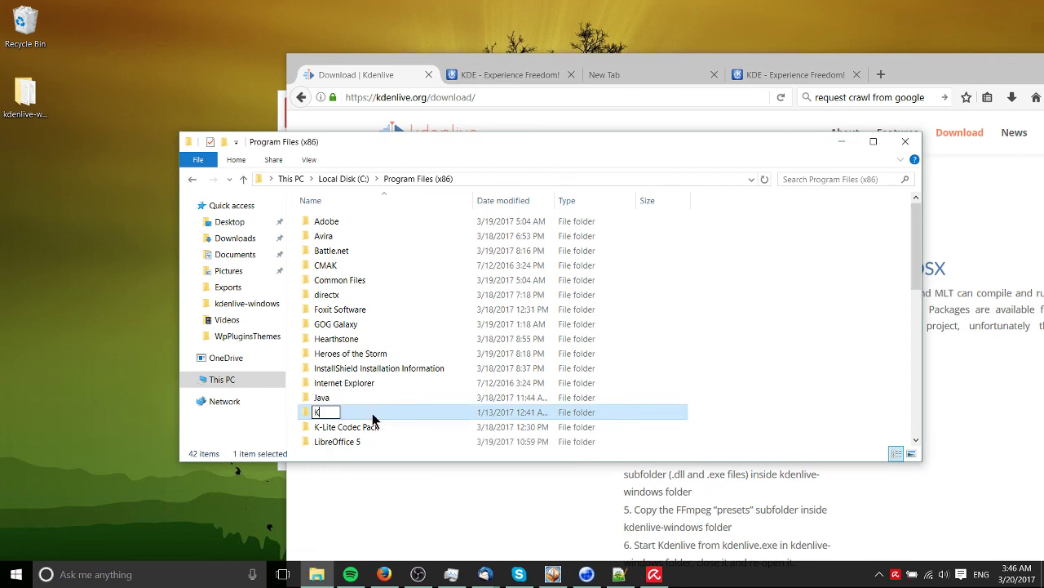
pyautogui.press('Return')
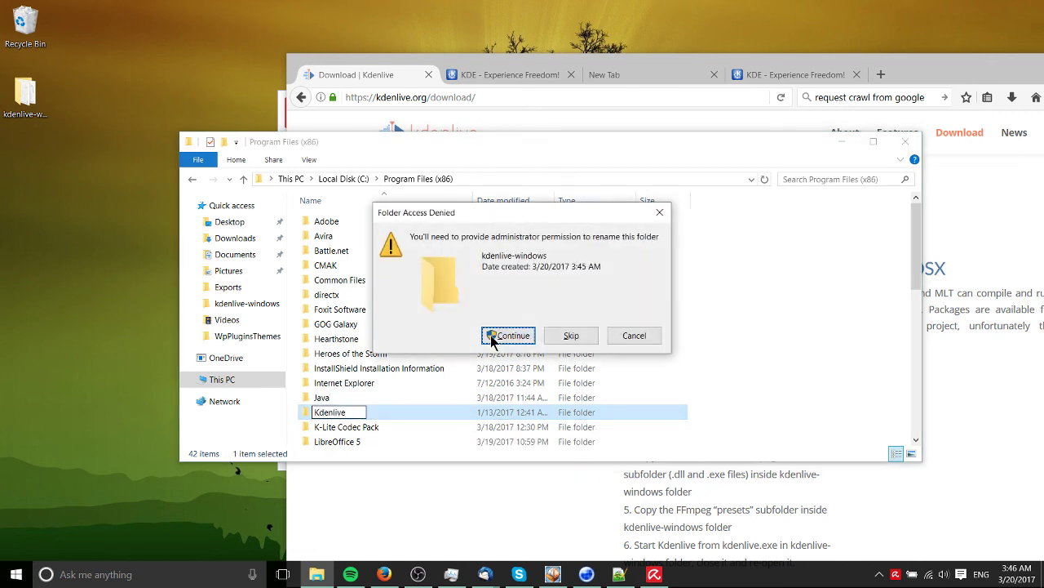
pyautogui.click(509, 336)
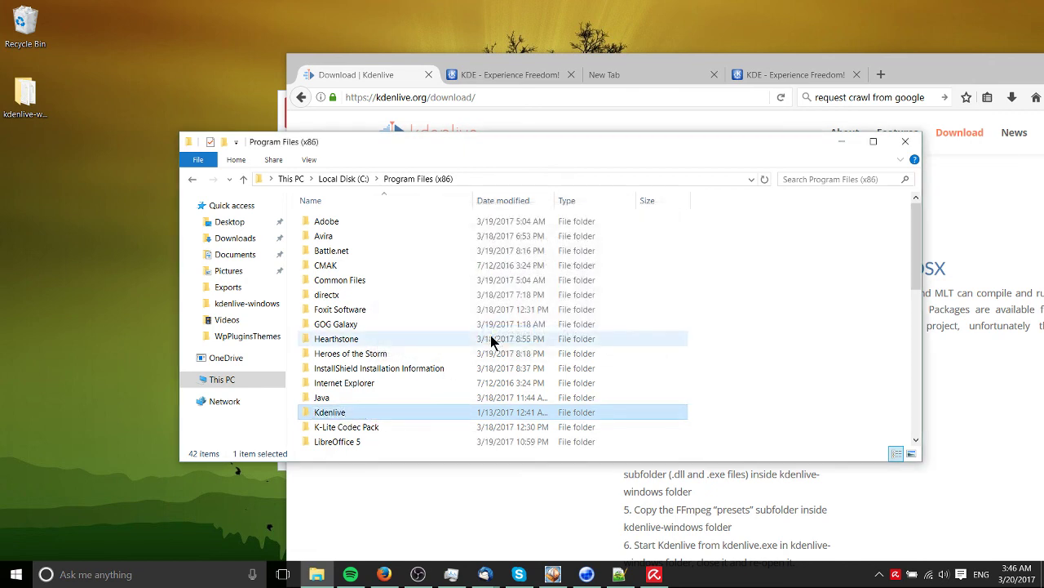
# - Look through the files in the Kdenlive folder and move its window clear of the web page's remaining installation instructions
pyautogui.doubleClick(382, 413)
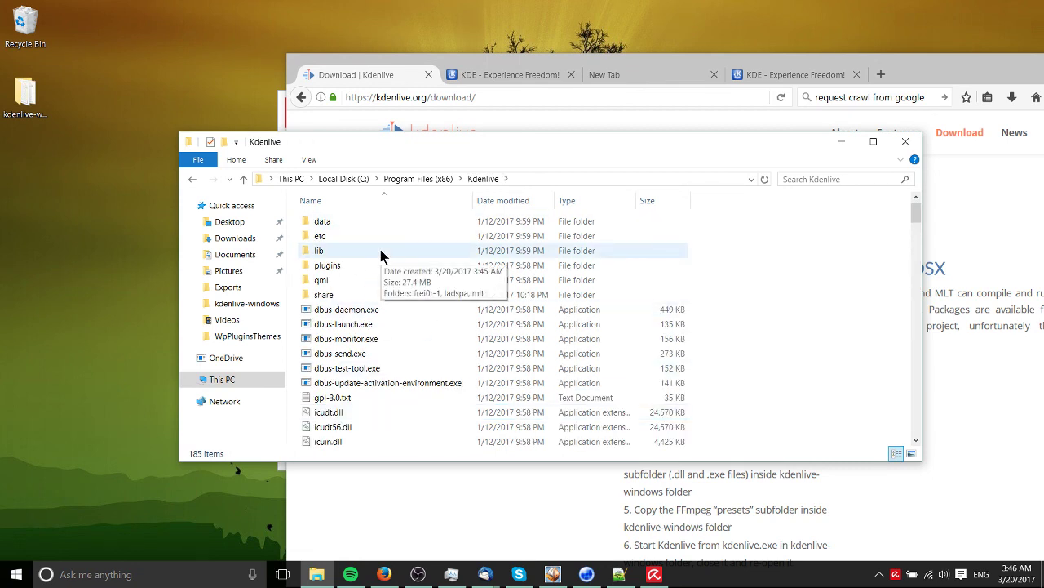
pyautogui.scroll(-6, 440, 309)
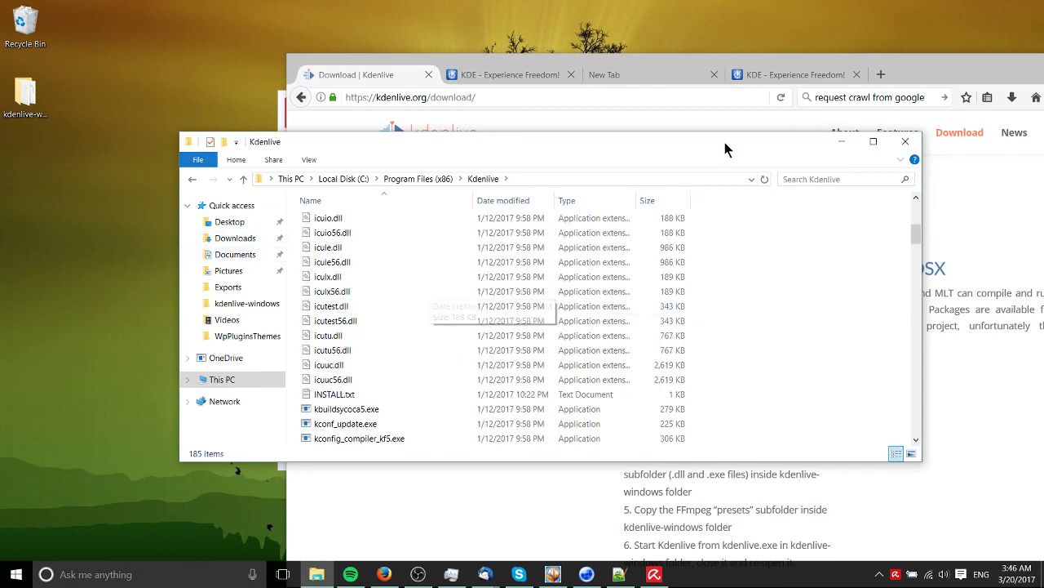
pyautogui.moveTo(711, 140); pyautogui.dragTo(664, 61)
pyautogui.scroll(-2, 754, 489)
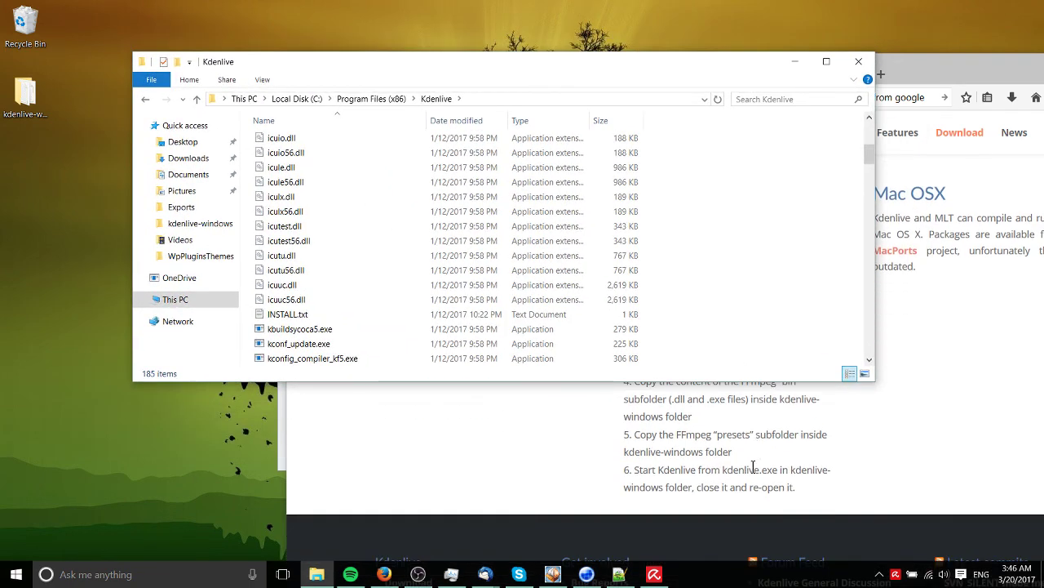
pyautogui.moveTo(748, 66); pyautogui.dragTo(754, 42)
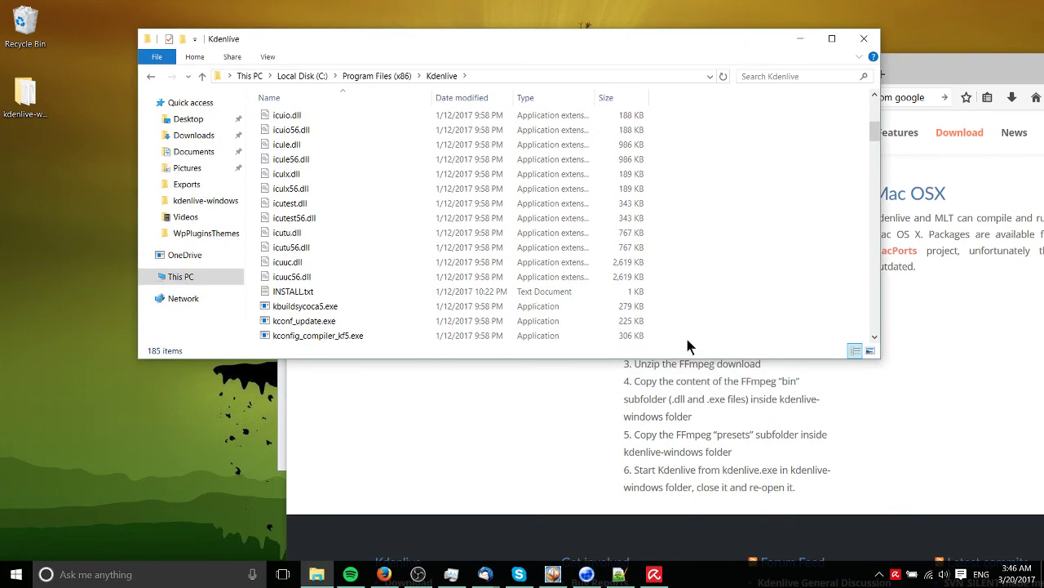
# - Copy all files from the bin subfolder of the extracted ffmpeg-3.2.2-win64-shared folder in Downloads
pyautogui.click(194, 151)
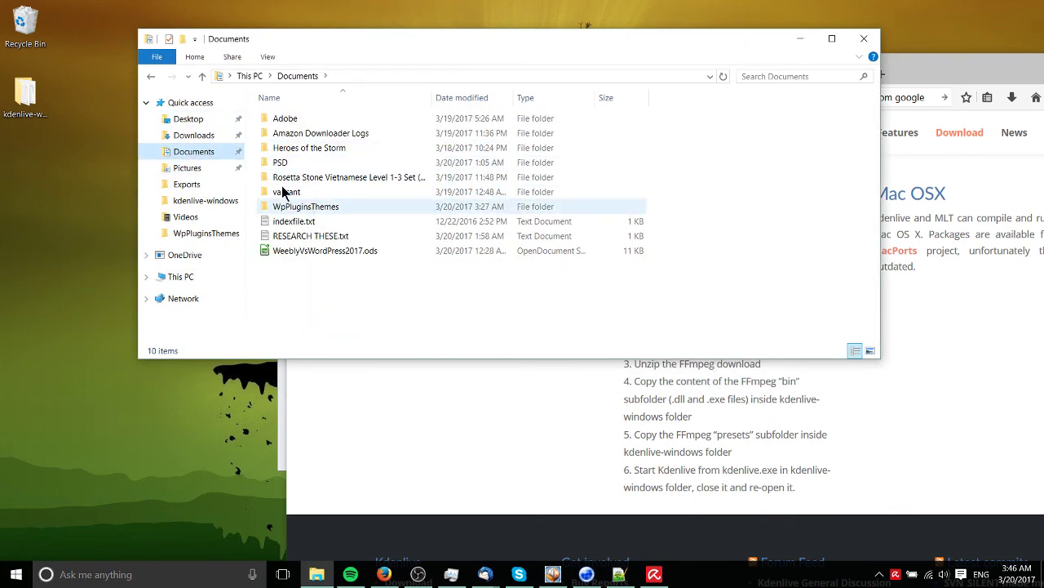
pyautogui.click(204, 136)
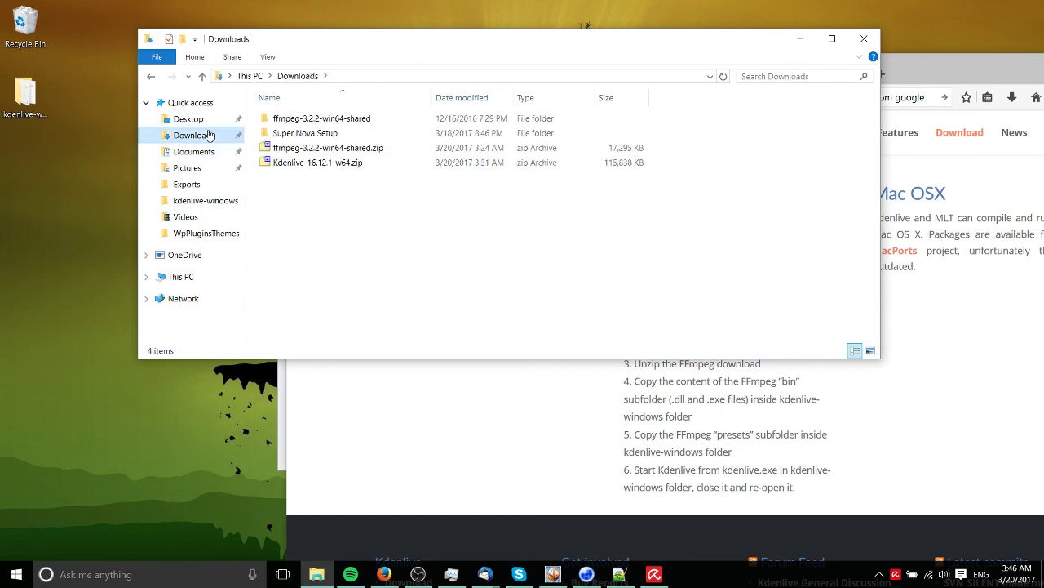
pyautogui.doubleClick(367, 148)
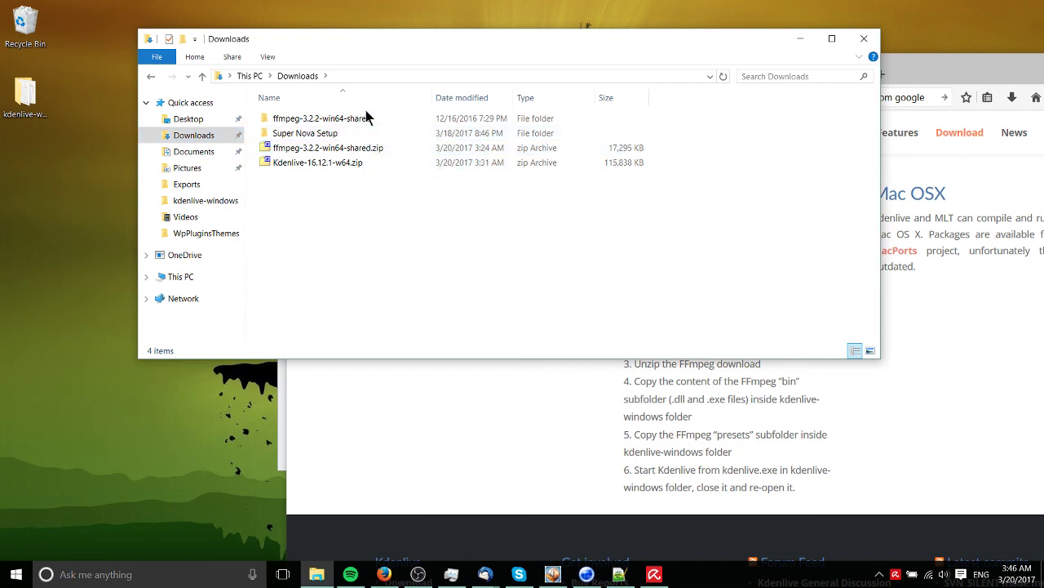
pyautogui.doubleClick(363, 119)
pyautogui.moveTo(795, 301); pyautogui.dragTo(278, 45)
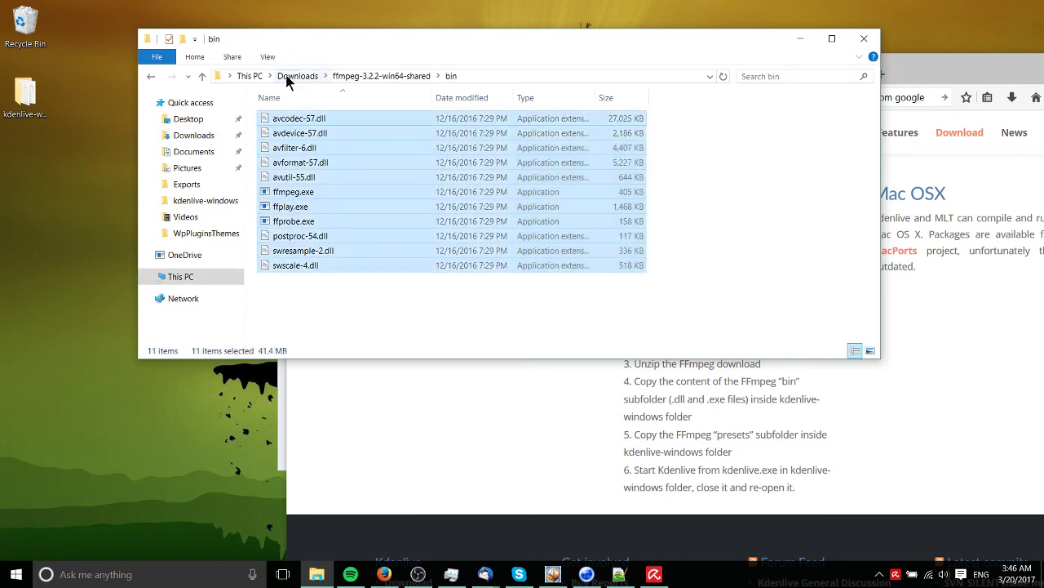
# - Paste the FFmpeg bin files into C:\Program Files (x86)\Kdenlive
pyautogui.click(225, 277)
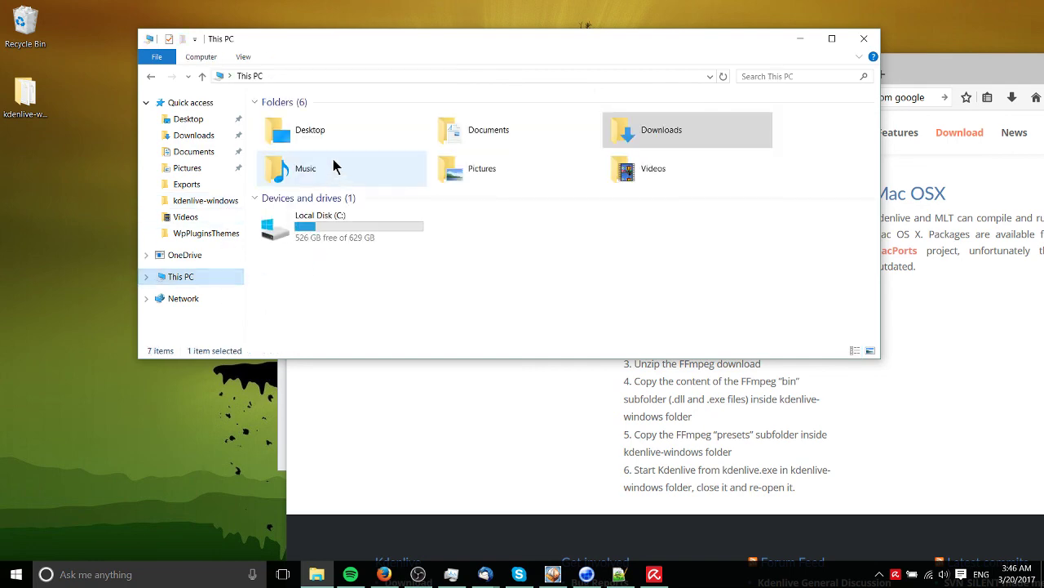
pyautogui.doubleClick(329, 216)
pyautogui.doubleClick(334, 174)
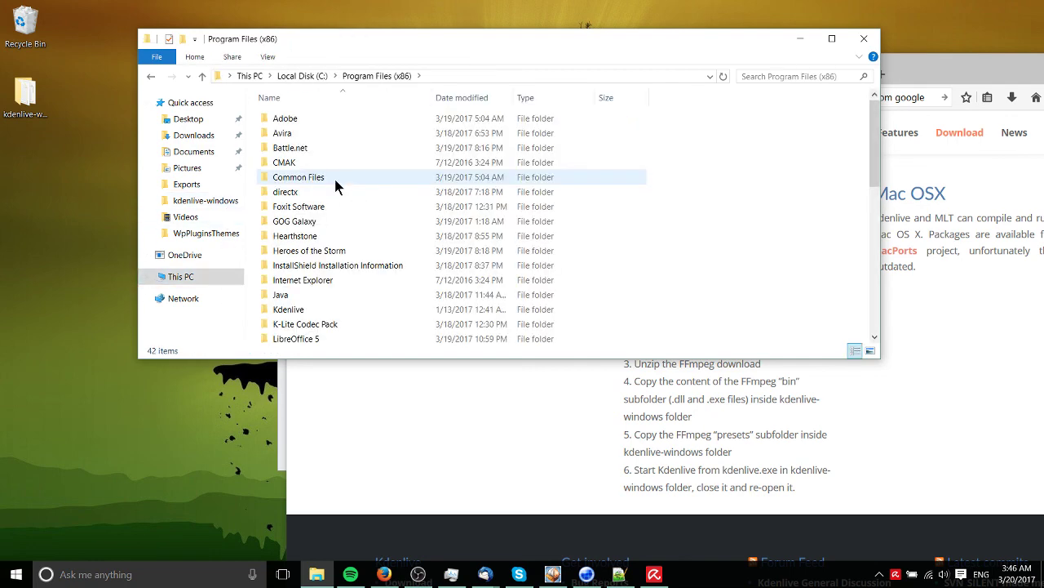
pyautogui.scroll(-2, 331, 204)
pyautogui.doubleClick(327, 235)
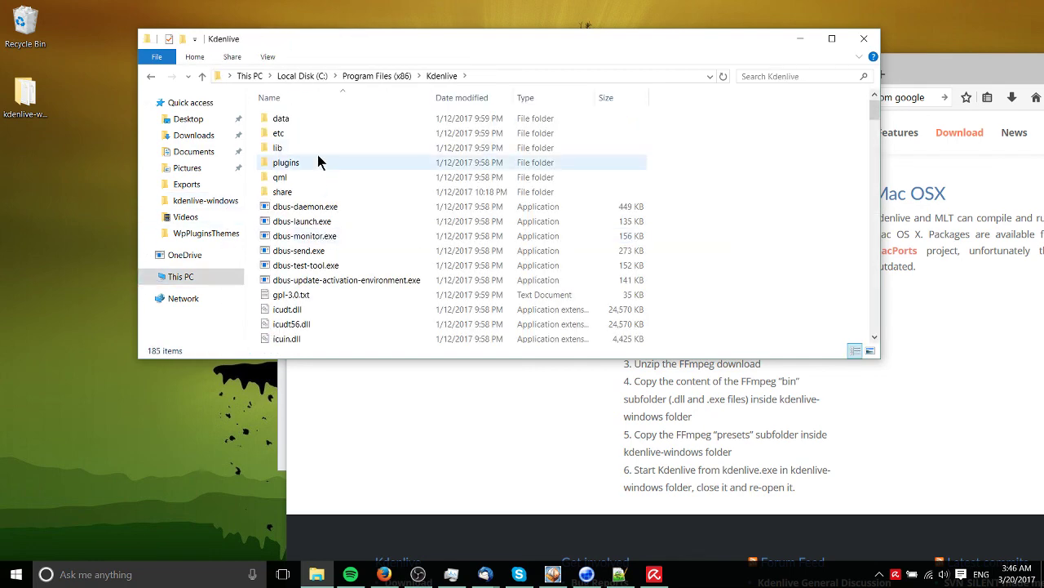
pyautogui.hotkey('ctrl', 'v')
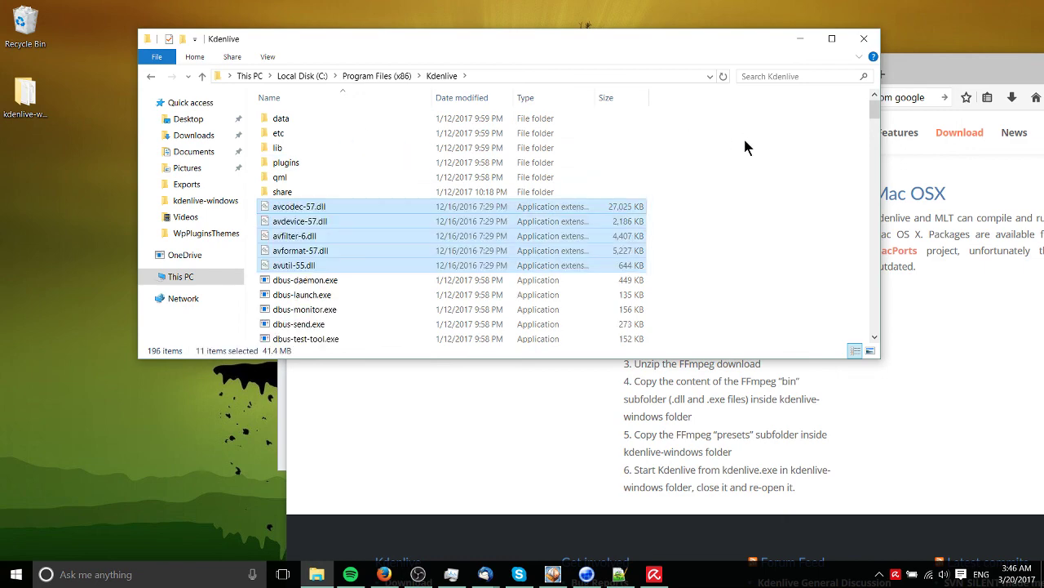
# - Check the pasted FFmpeg files in the Kdenlive folder and copy the presets folder from ffmpeg-3.2.2-win64-shared in Downloads
pyautogui.scroll(-3, 684, 211)
pyautogui.scroll(-2, 684, 210)
pyautogui.scroll(5, 683, 211)
pyautogui.scroll(-4, 683, 210)
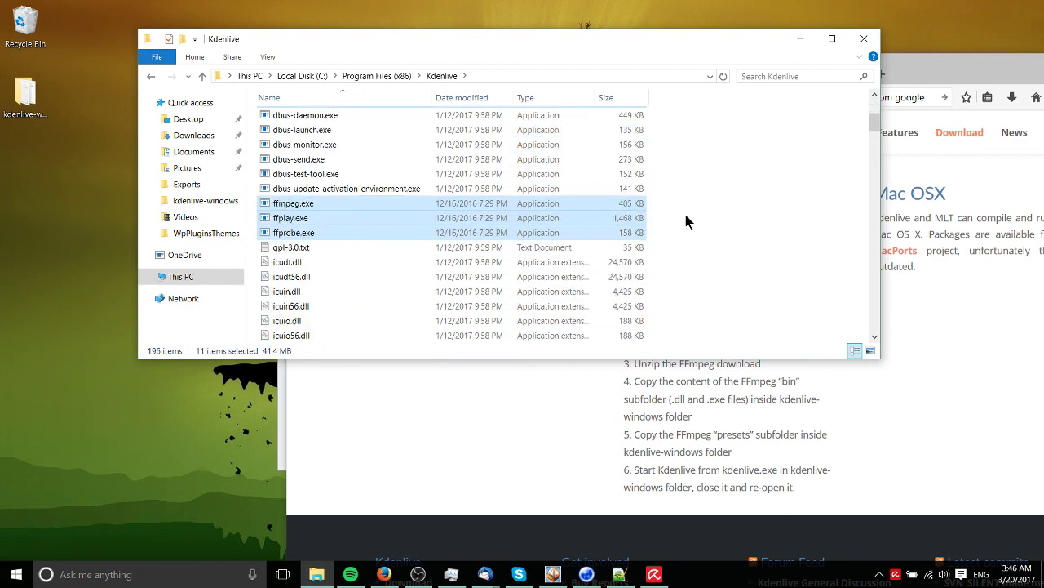
pyautogui.click(152, 71)
pyautogui.click(151, 72)
pyautogui.click(152, 72)
pyautogui.click(152, 72)
pyautogui.click(339, 76)
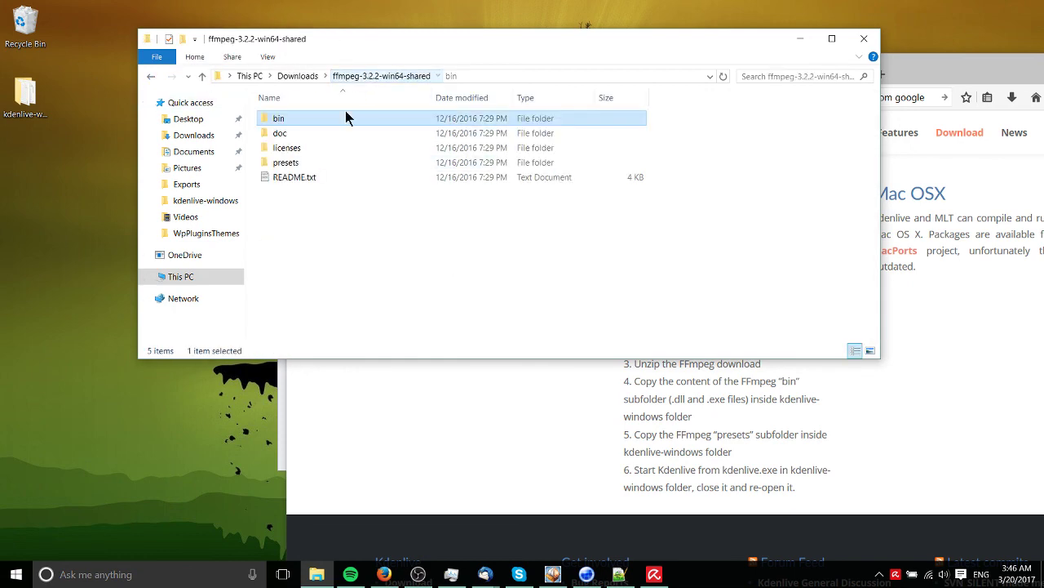
pyautogui.click(314, 162)
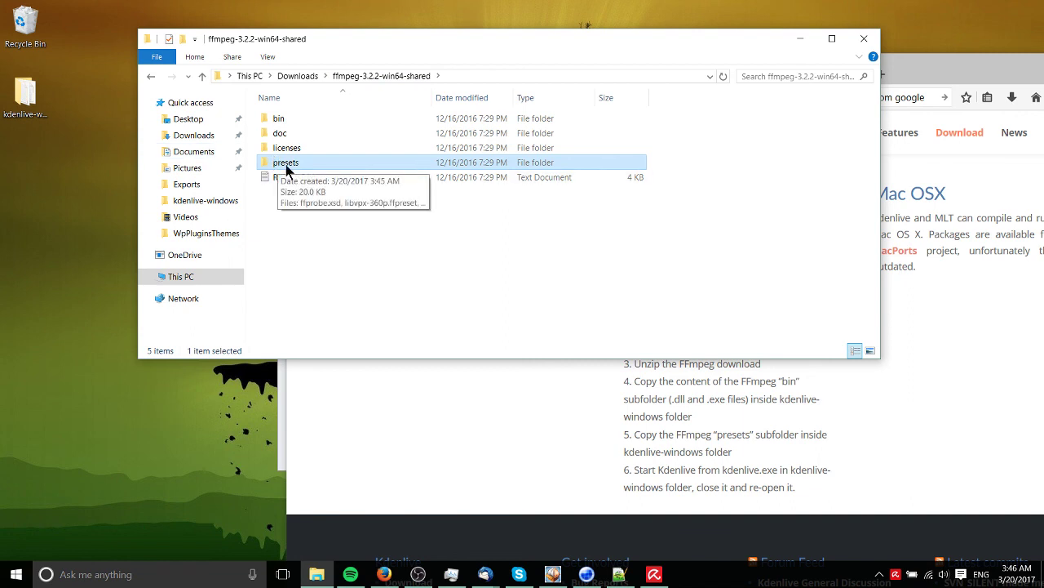
pyautogui.click(296, 202)
pyautogui.doubleClick(306, 162)
pyautogui.hotkey('ctrl', 'a')
pyautogui.click(152, 76)
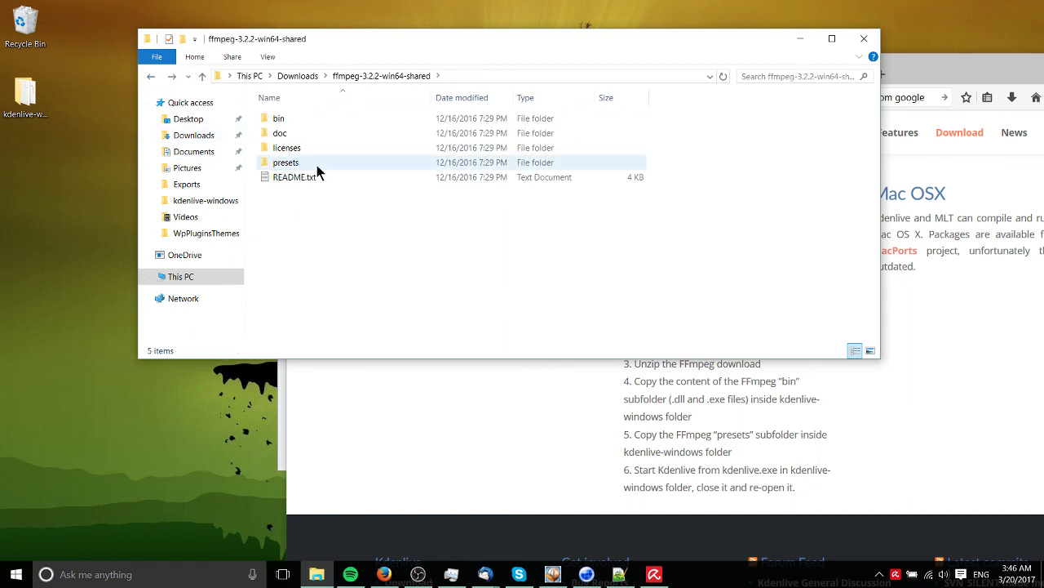
# - Paste the presets folder into C:\Program Files (x86)\Kdenlive
pyautogui.click(181, 277)
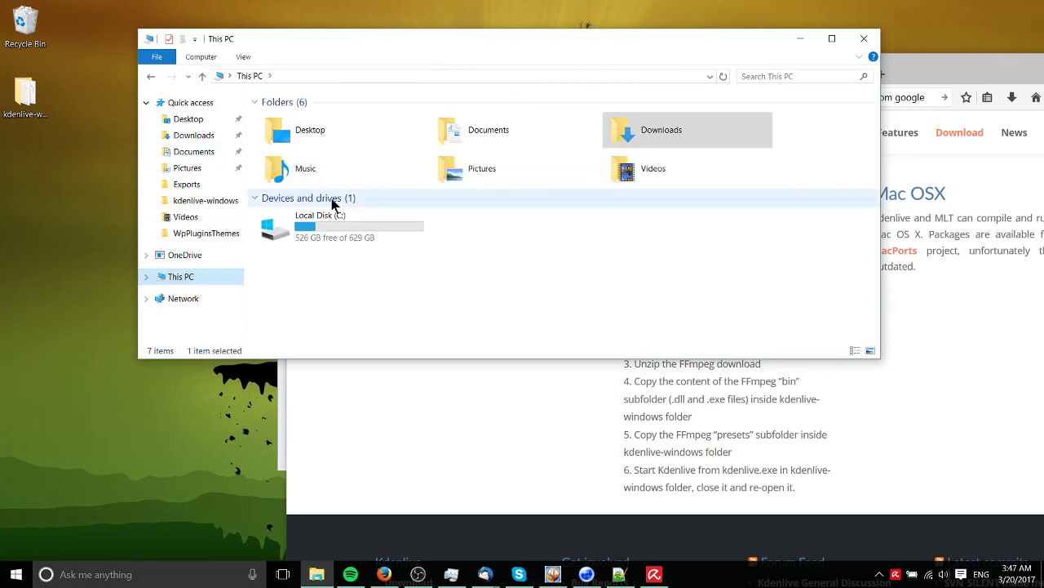
pyautogui.doubleClick(334, 222)
pyautogui.doubleClick(344, 171)
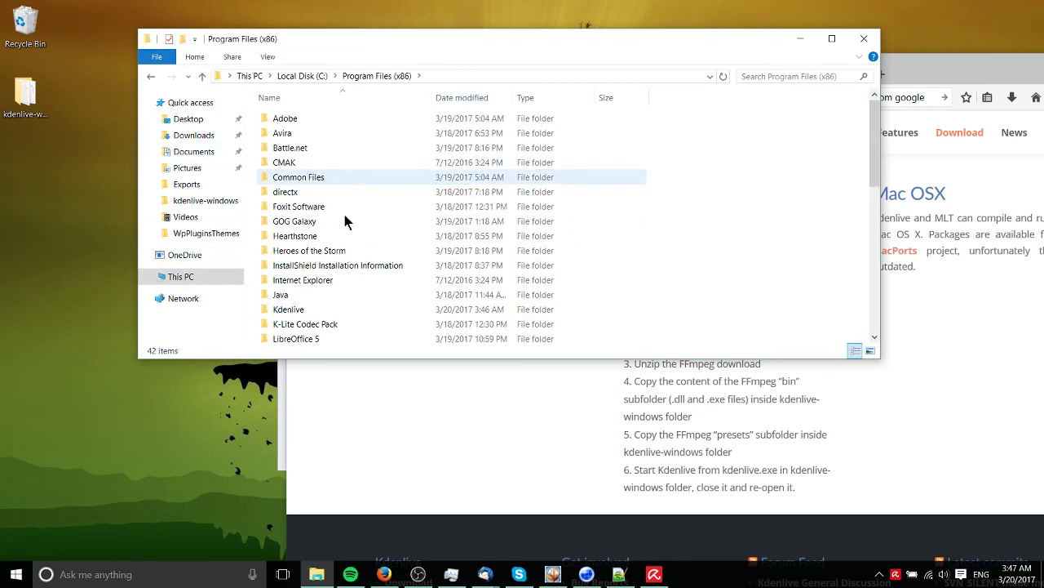
pyautogui.doubleClick(304, 310)
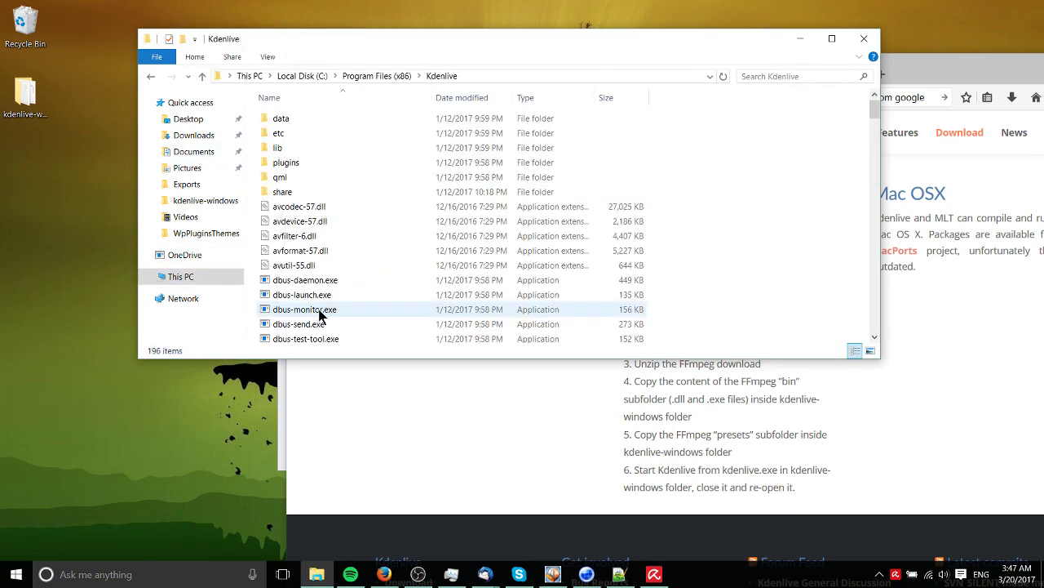
pyautogui.hotkey('ctrl', 'v')
pyautogui.click(804, 170)
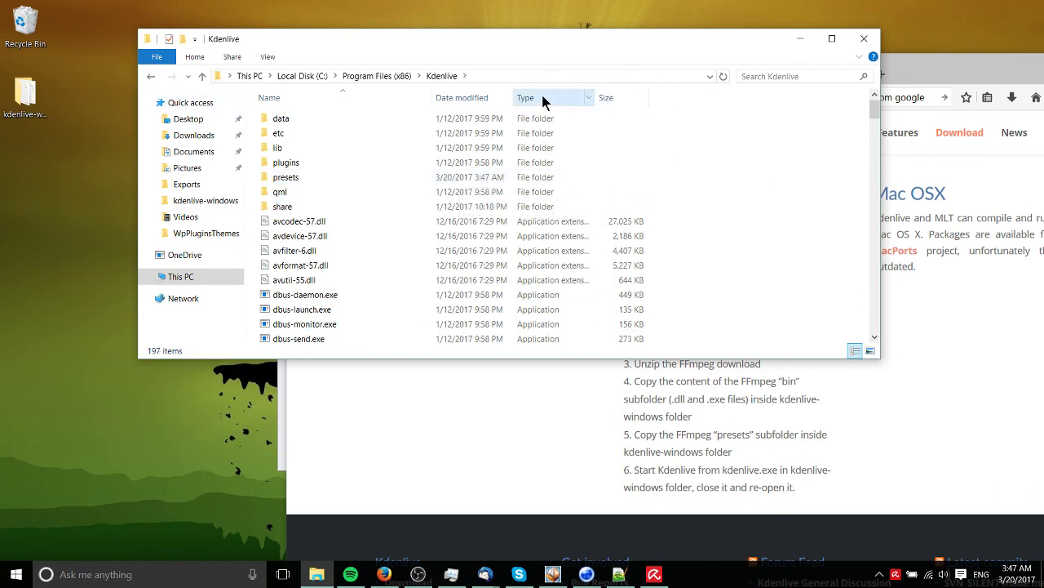
# - Create a shortcut to kdenlive.exe from the Kdenlive program folder and place it on the desktop
pyautogui.click(542, 95)
pyautogui.click(608, 99)
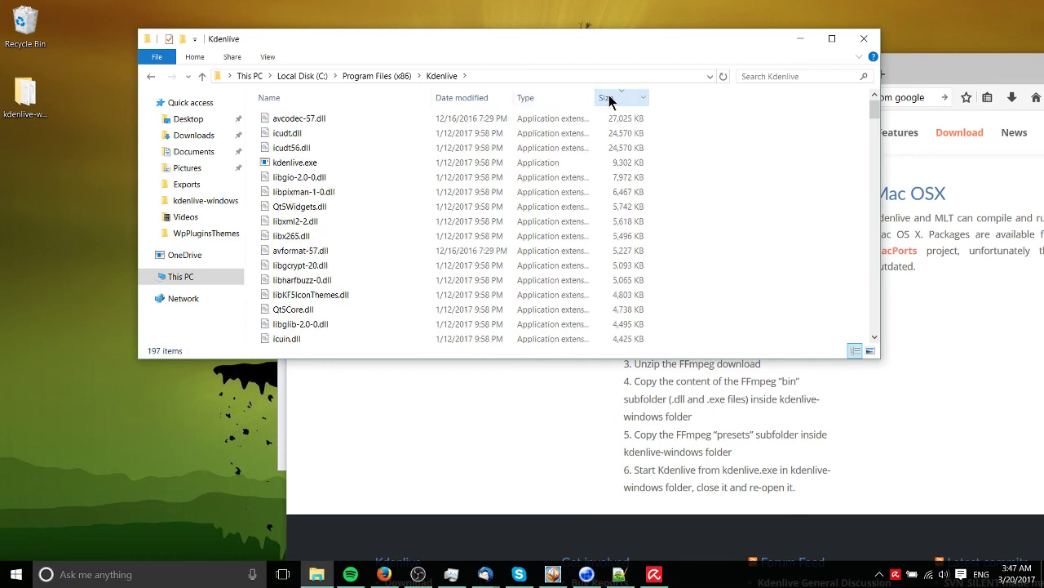
pyautogui.click(521, 163)
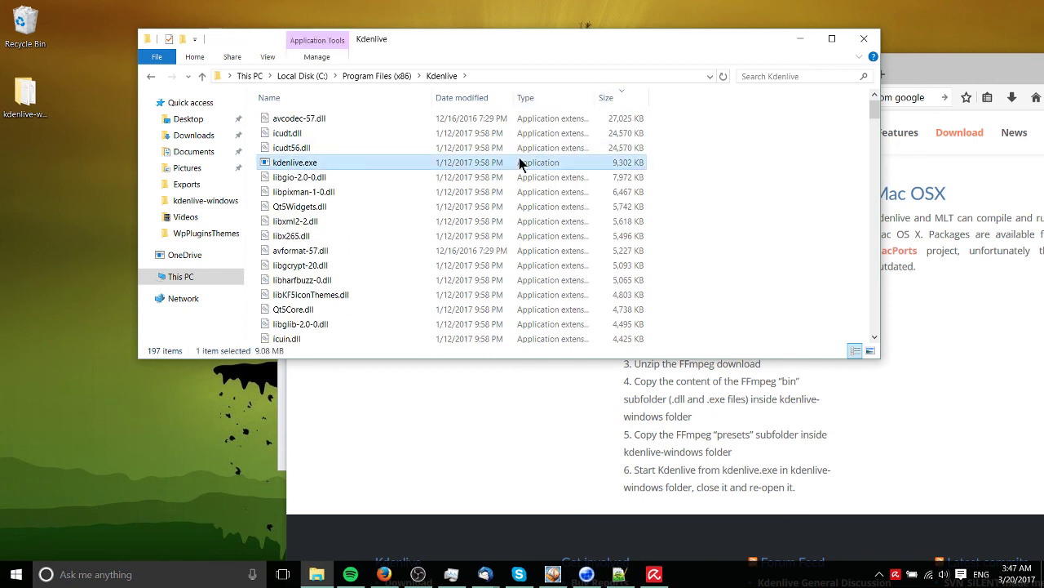
pyautogui.rightClick(514, 161)
pyautogui.click(581, 447)
pyautogui.moveTo(874, 110); pyautogui.dragTo(876, 335)
pyautogui.moveTo(394, 185); pyautogui.dragTo(31, 163)
pyautogui.click(799, 39)
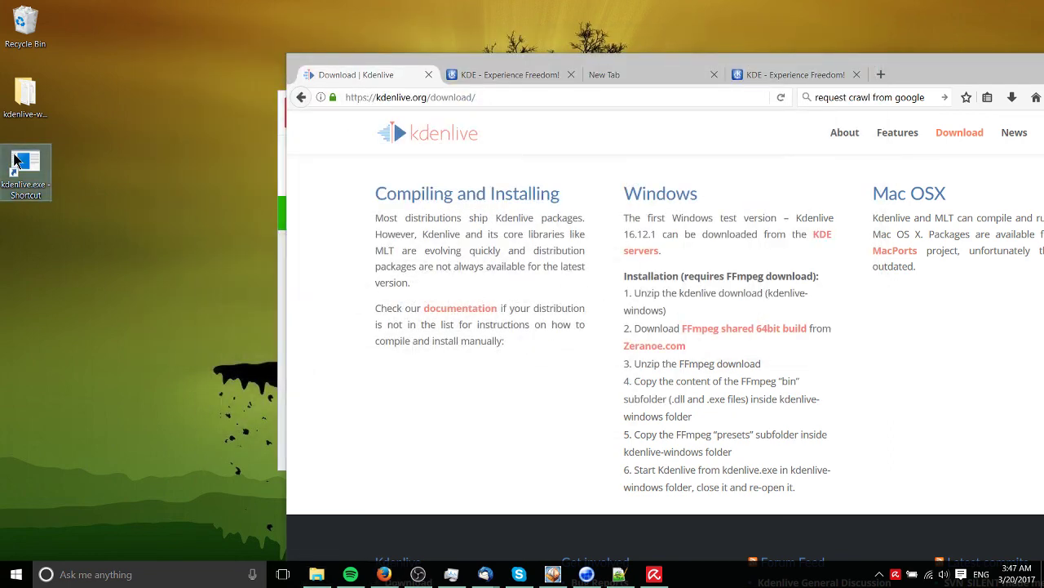
# - Rename the new kdenlive.exe desktop shortcut to Kdenlive
pyautogui.click(17, 161)
pyautogui.press('F2')
pyautogui.write('Kdenlive')
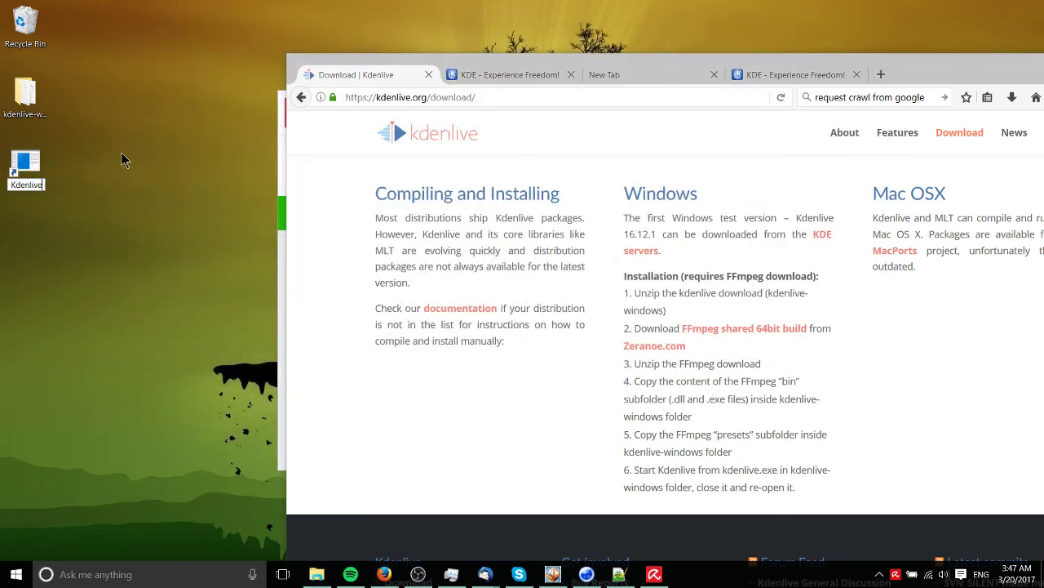
pyautogui.press('Return')
# - Change the Kdenlive desktop shortcut's icon to the dark memory-card icon from shell32.dll and apply it
pyautogui.doubleClick(37, 168)
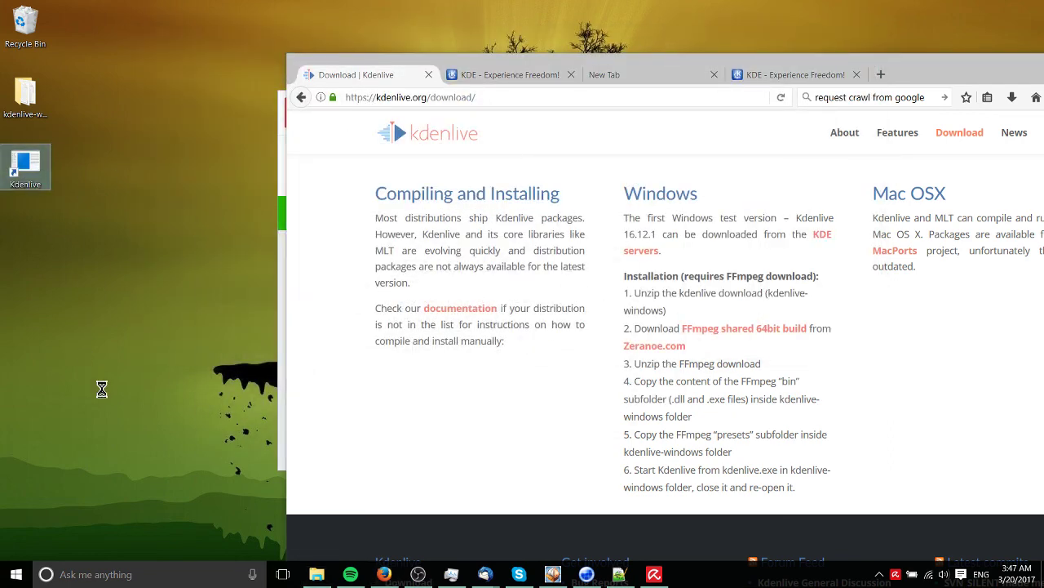
pyautogui.hotkey('shift', 'F10')
pyautogui.click(121, 543)
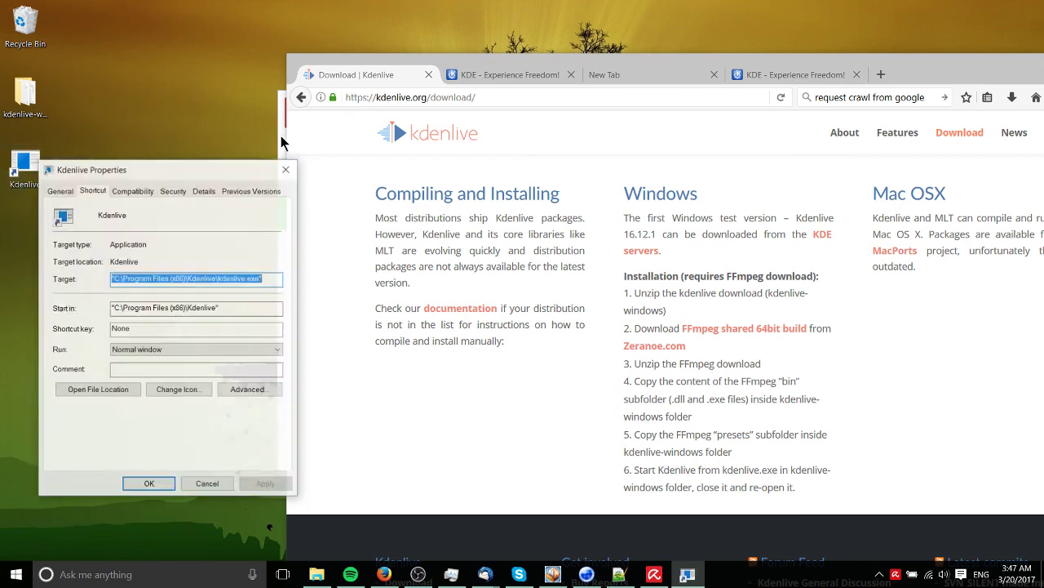
pyautogui.moveTo(139, 169); pyautogui.dragTo(393, 164)
pyautogui.click(422, 385)
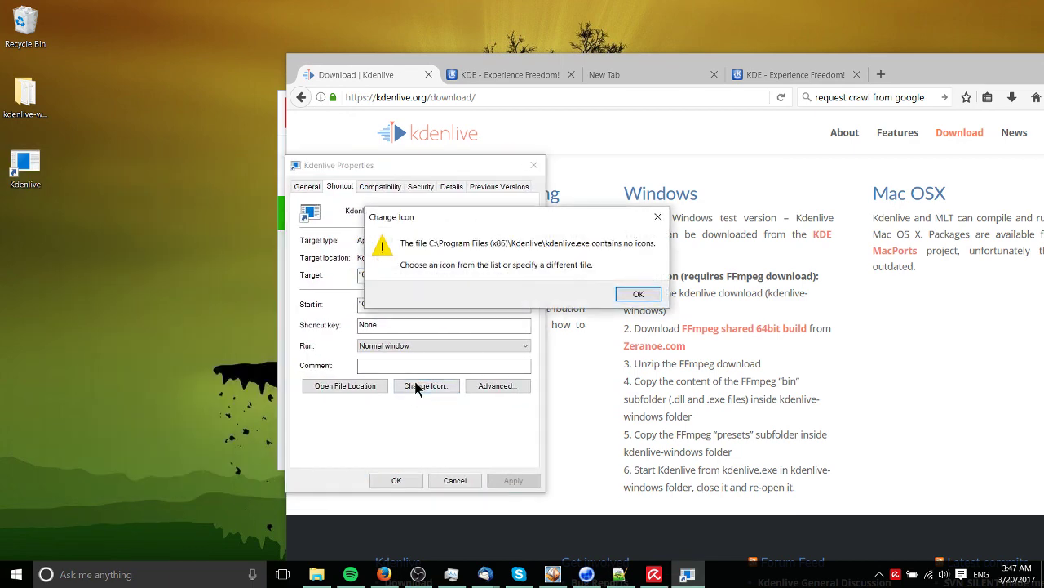
pyautogui.click(648, 296)
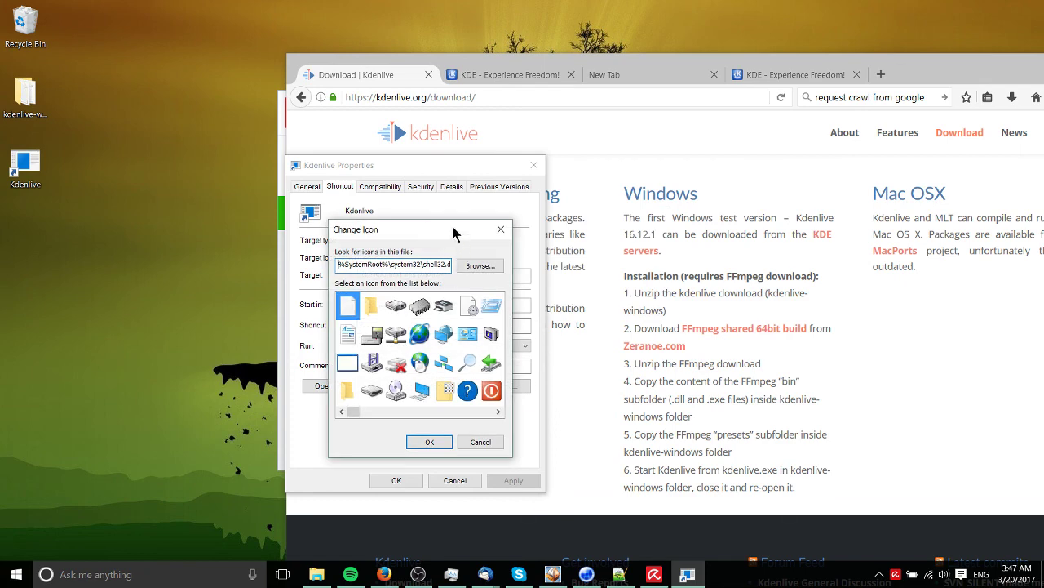
pyautogui.moveTo(453, 232); pyautogui.dragTo(661, 206)
pyautogui.scroll(-5, 671, 384)
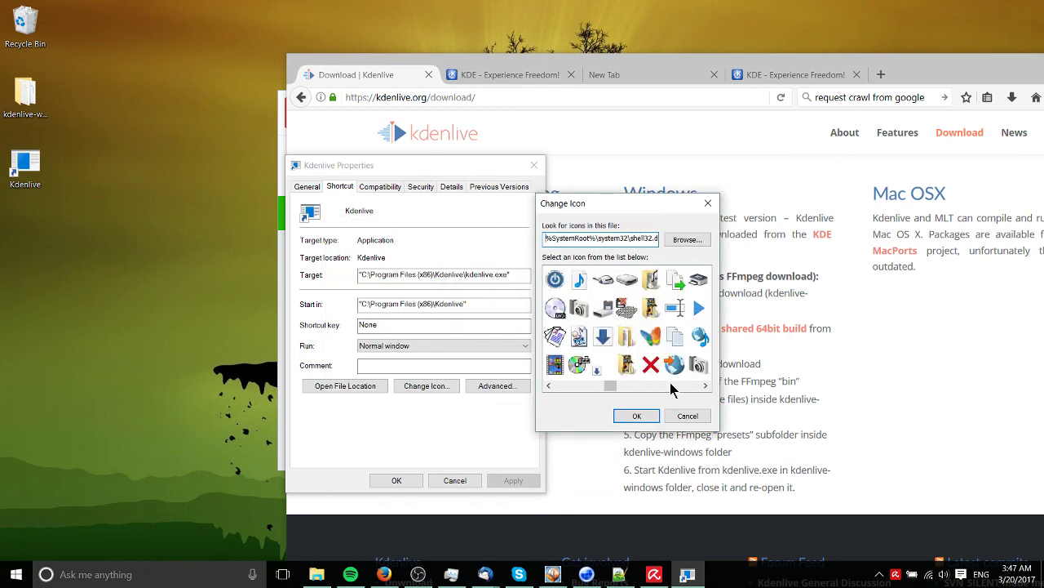
pyautogui.scroll(-5, 671, 390)
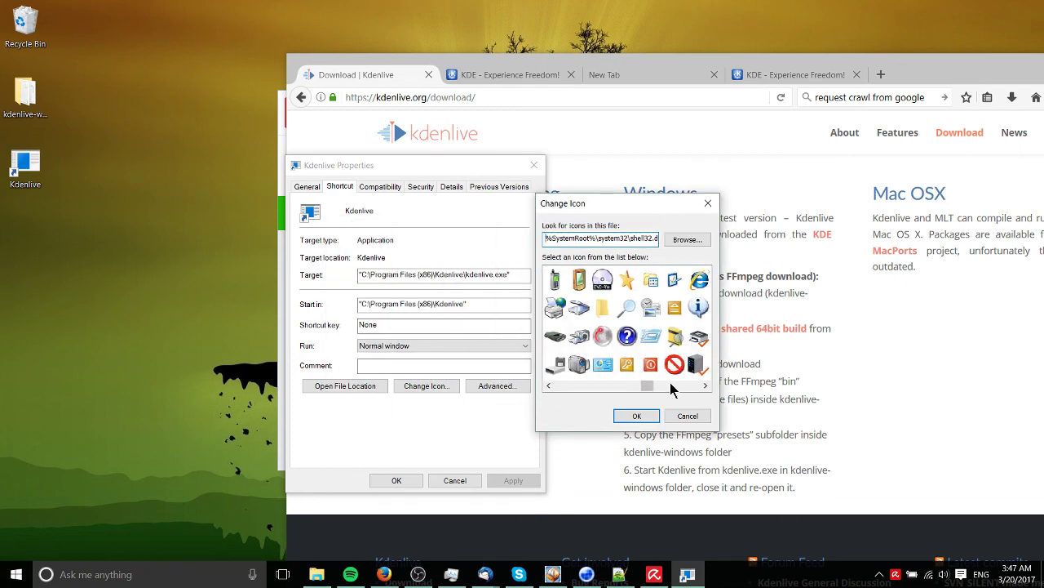
pyautogui.scroll(-1, 670, 390)
pyautogui.scroll(-1, 652, 387)
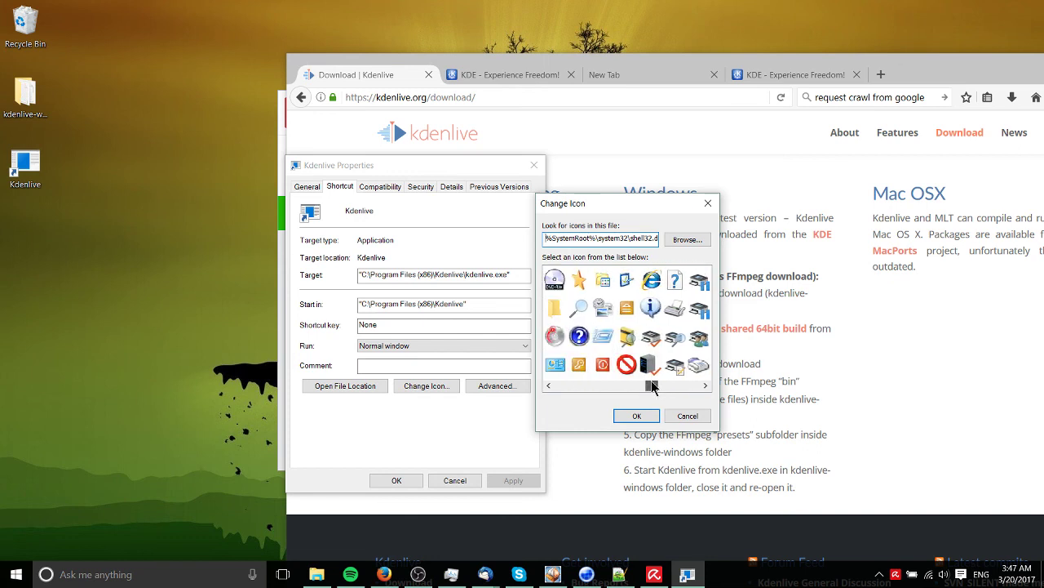
pyautogui.moveTo(653, 387); pyautogui.dragTo(632, 388)
pyautogui.click(651, 335)
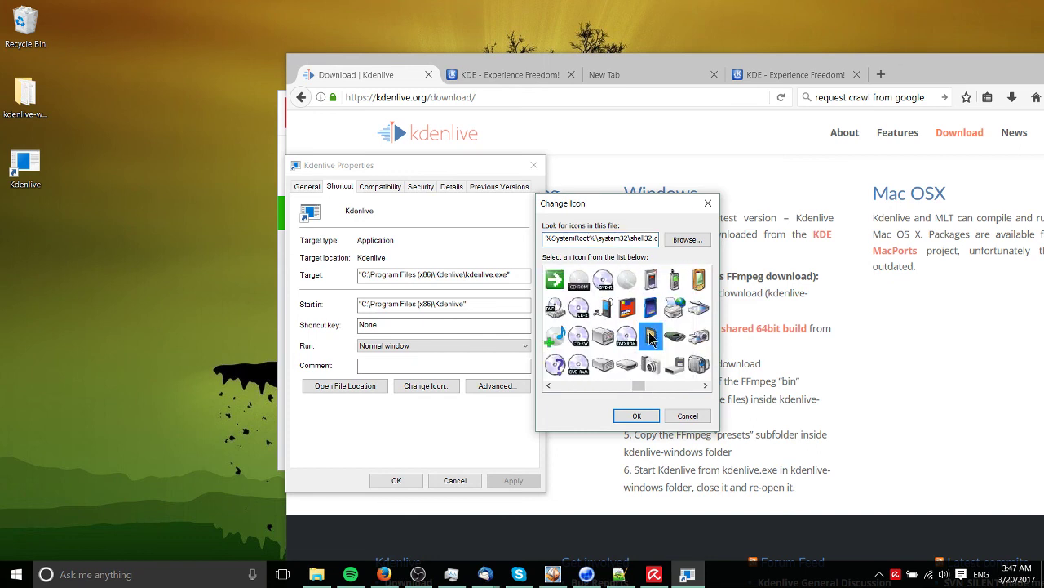
pyautogui.click(655, 420)
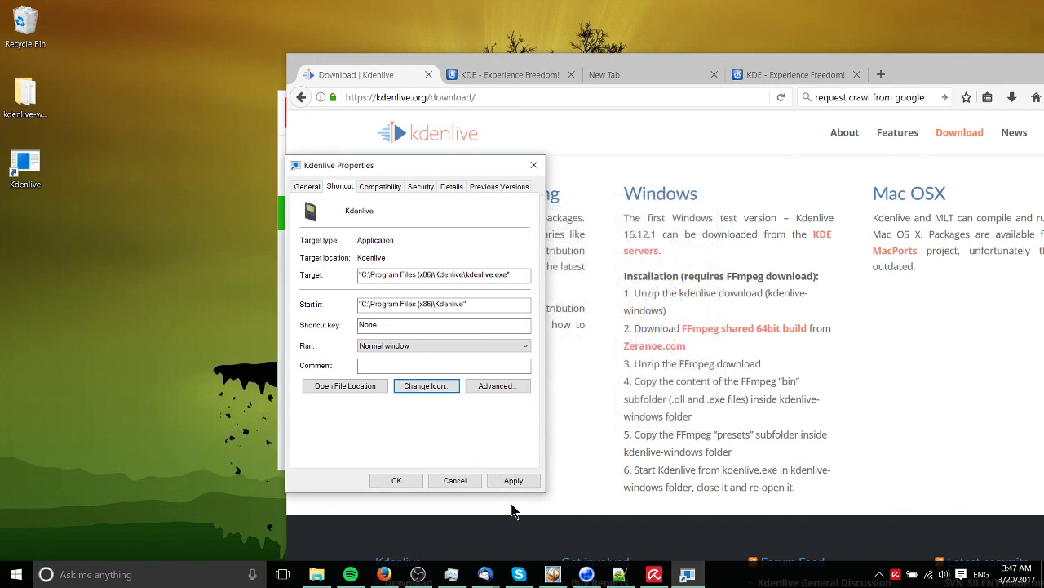
pyautogui.click(513, 481)
pyautogui.click(401, 481)
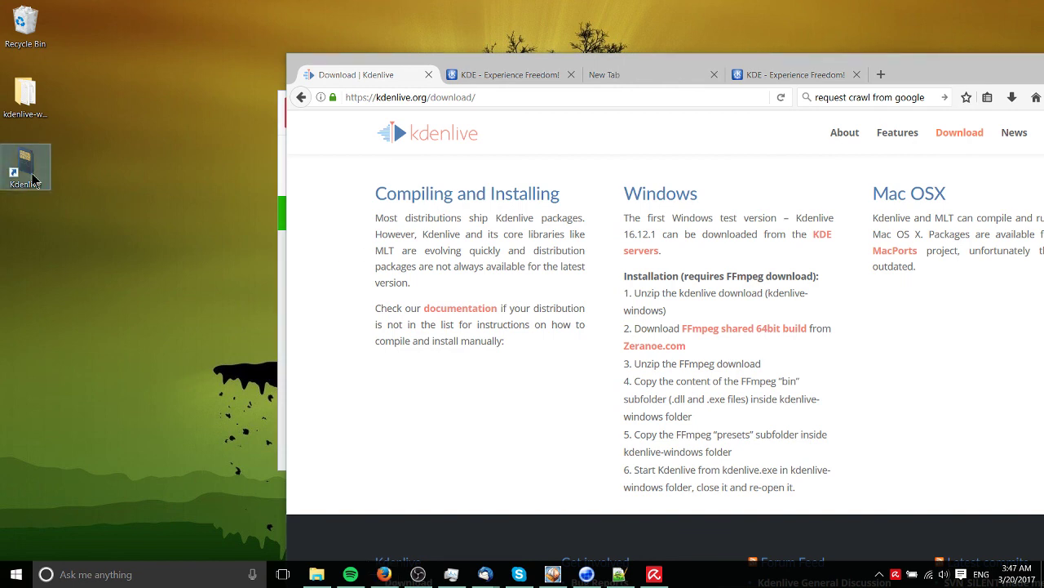
# - Launch Kdenlive from its desktop shortcut, clearing the browser out of the way and positioning the Kdenlive window on the desktop
pyautogui.moveTo(937, 62); pyautogui.dragTo(718, 141)
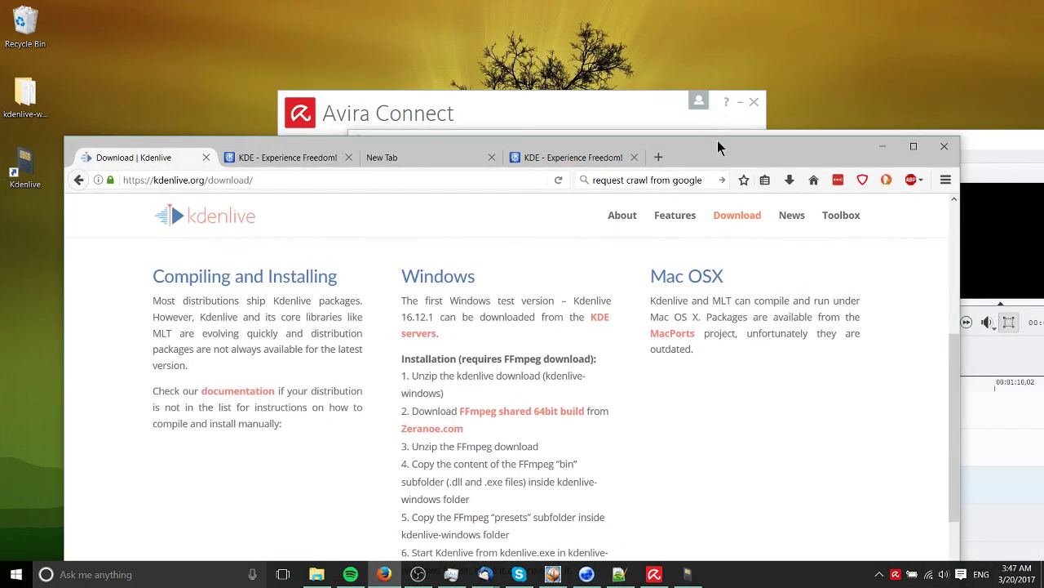
pyautogui.click(884, 140)
pyautogui.moveTo(884, 140); pyautogui.dragTo(654, 37)
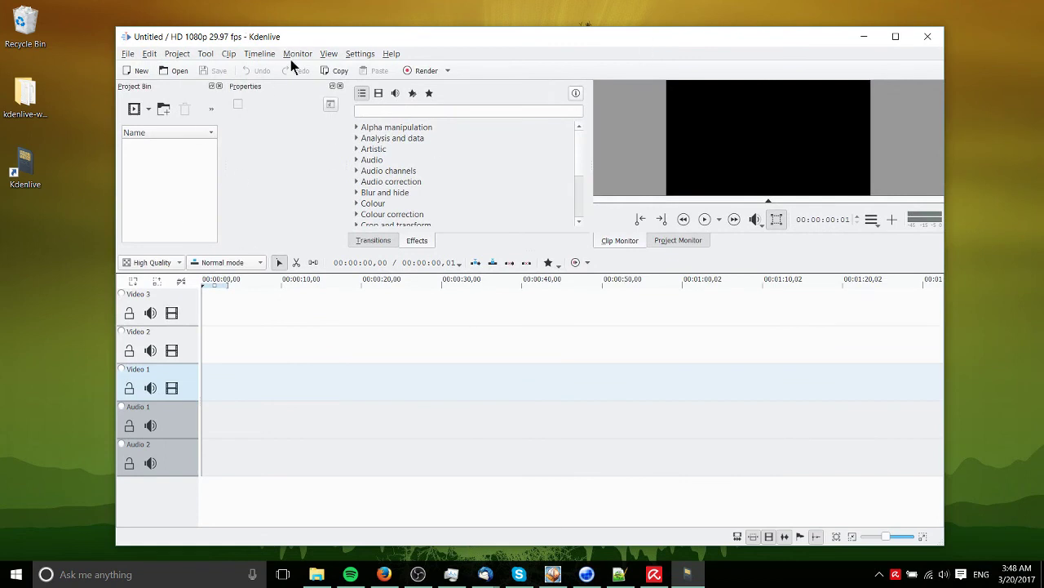
pyautogui.moveTo(356, 37); pyautogui.dragTo(399, 36)
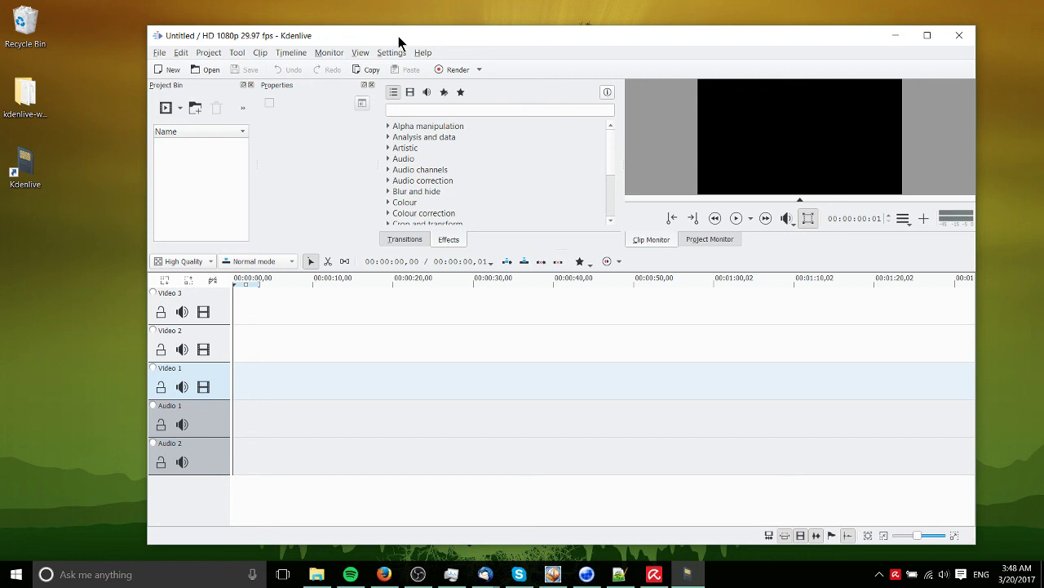
pyautogui.moveTo(487, 42); pyautogui.dragTo(433, 38)
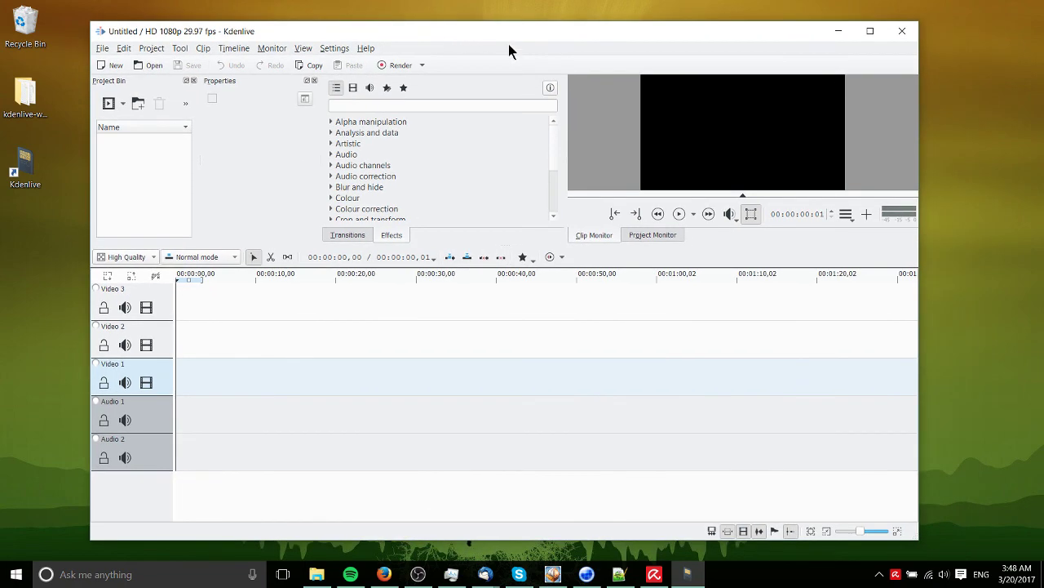
# - Look through the effects list and show the webcam recording controls in the Clip Monitor
pyautogui.scroll(-3, 518, 165)
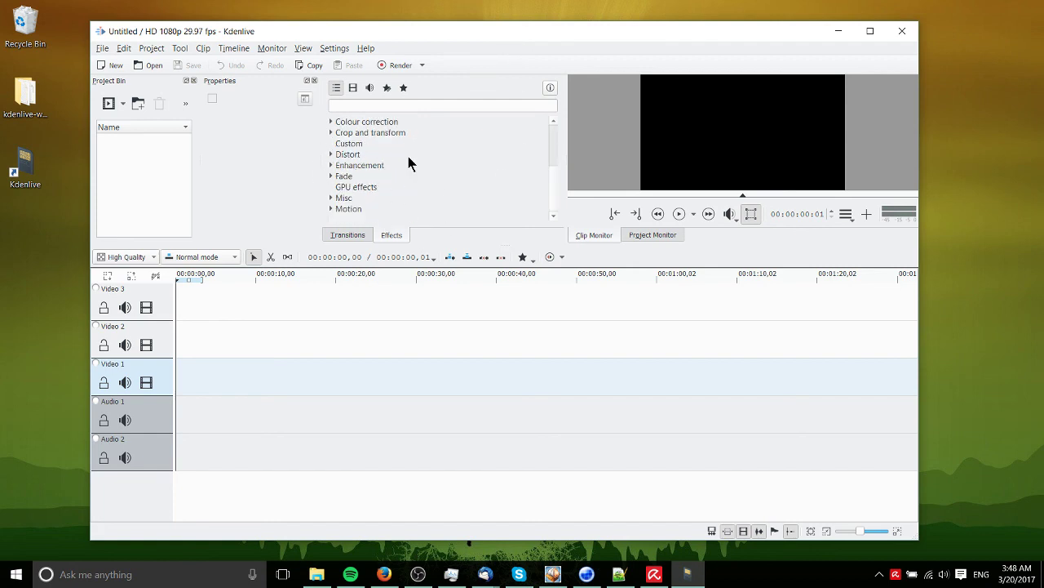
pyautogui.scroll(3, 396, 160)
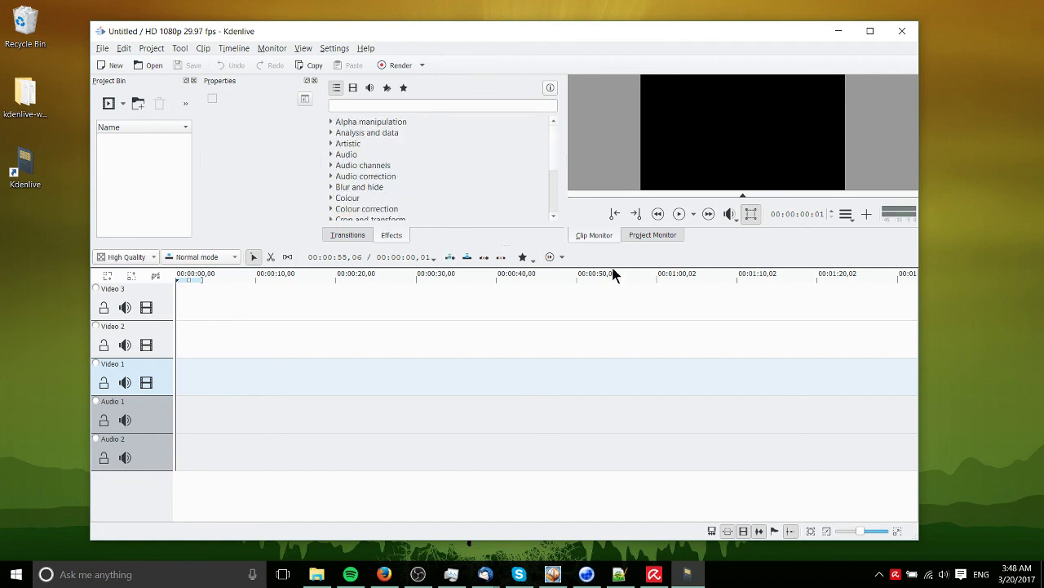
pyautogui.click(876, 30)
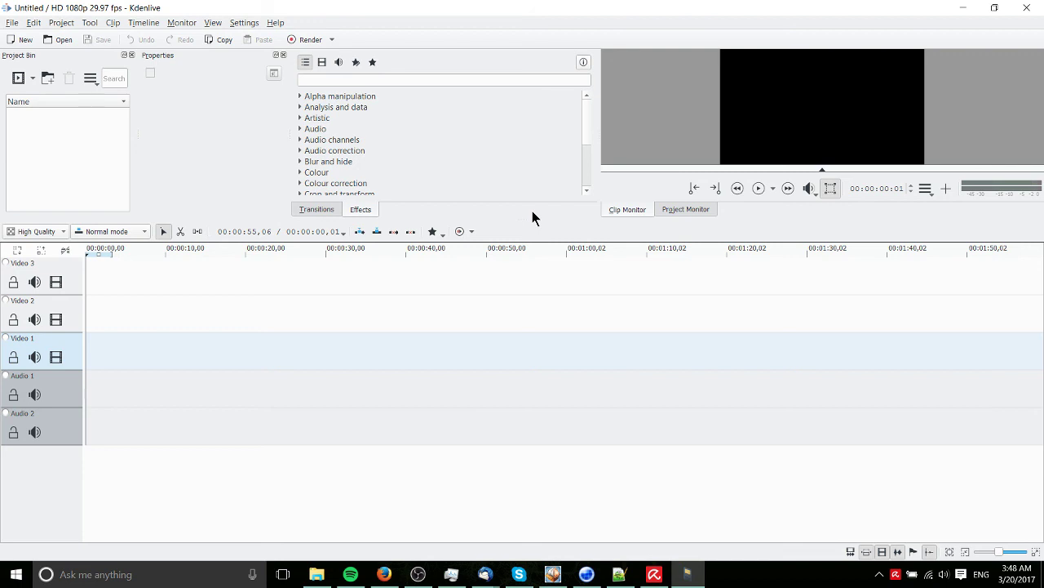
pyautogui.click(947, 189)
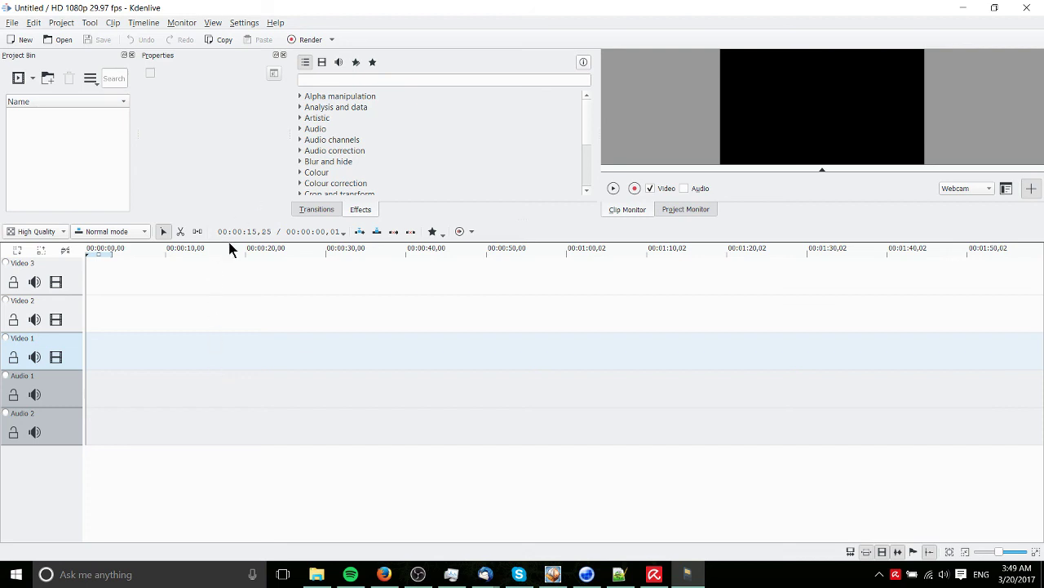
pyautogui.moveTo(323, 14); pyautogui.dragTo(444, 37)
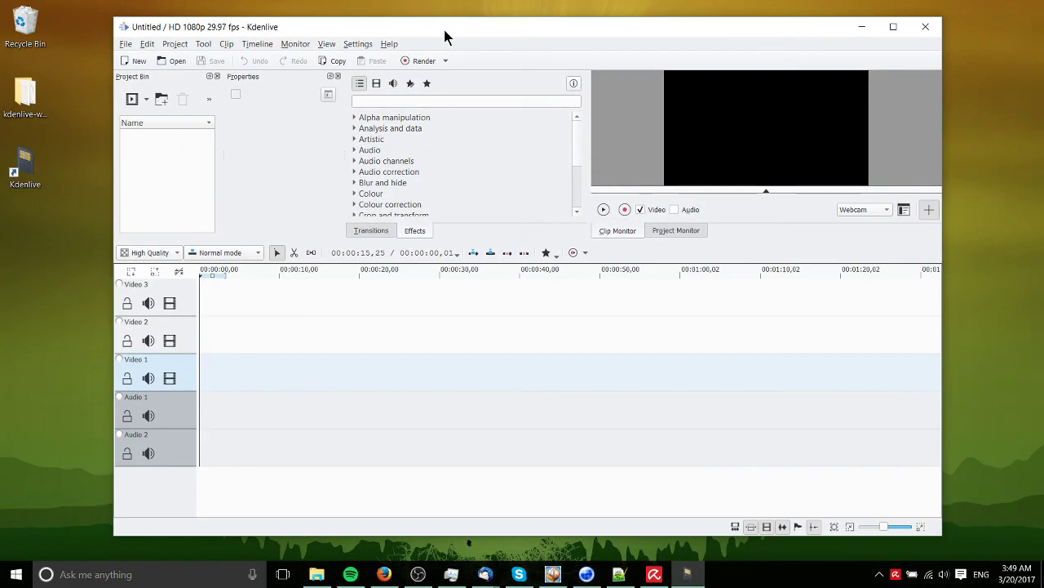